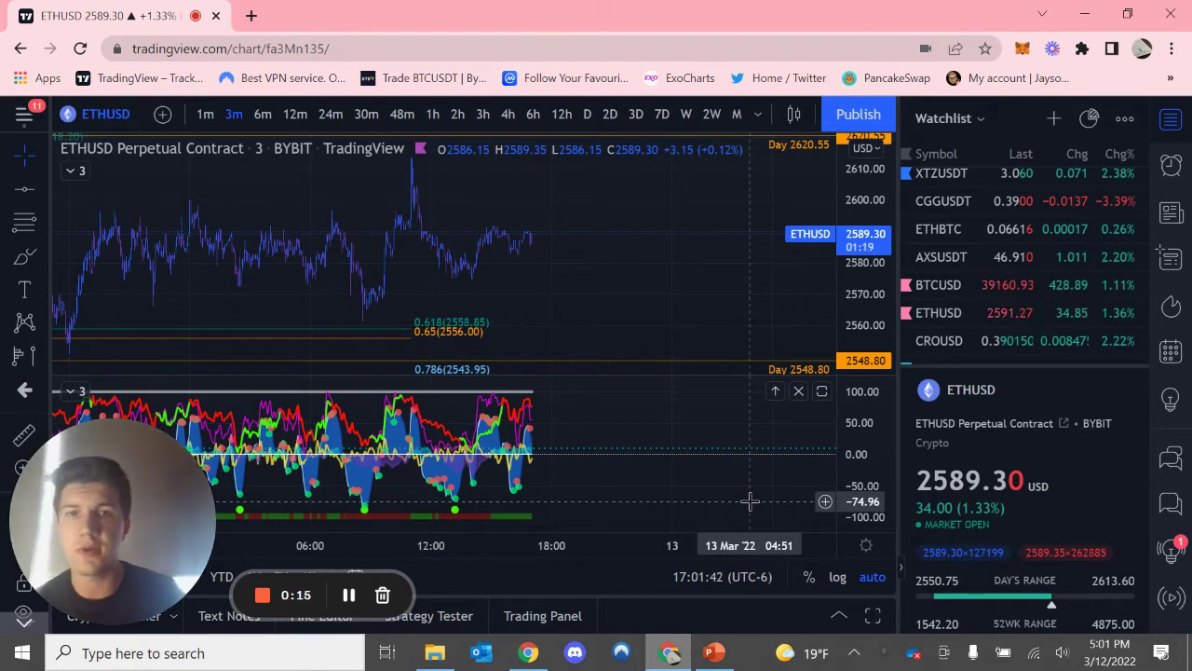
- Load BTCUSDT from the watchlist and scroll back and forth through its recent bars
{"action": "scroll", "coordinate": [537, 240], "scroll_direction": "left", "scroll_amount": 5}
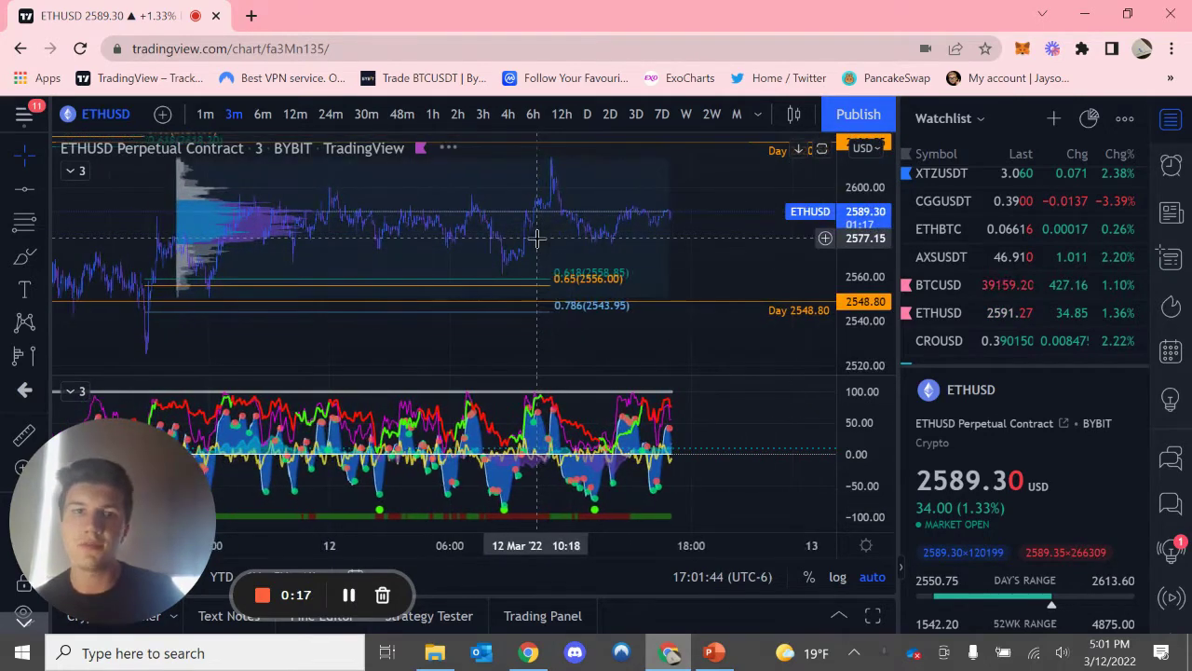
{"action": "scroll", "coordinate": [931, 279], "scroll_direction": "up", "scroll_amount": 5}
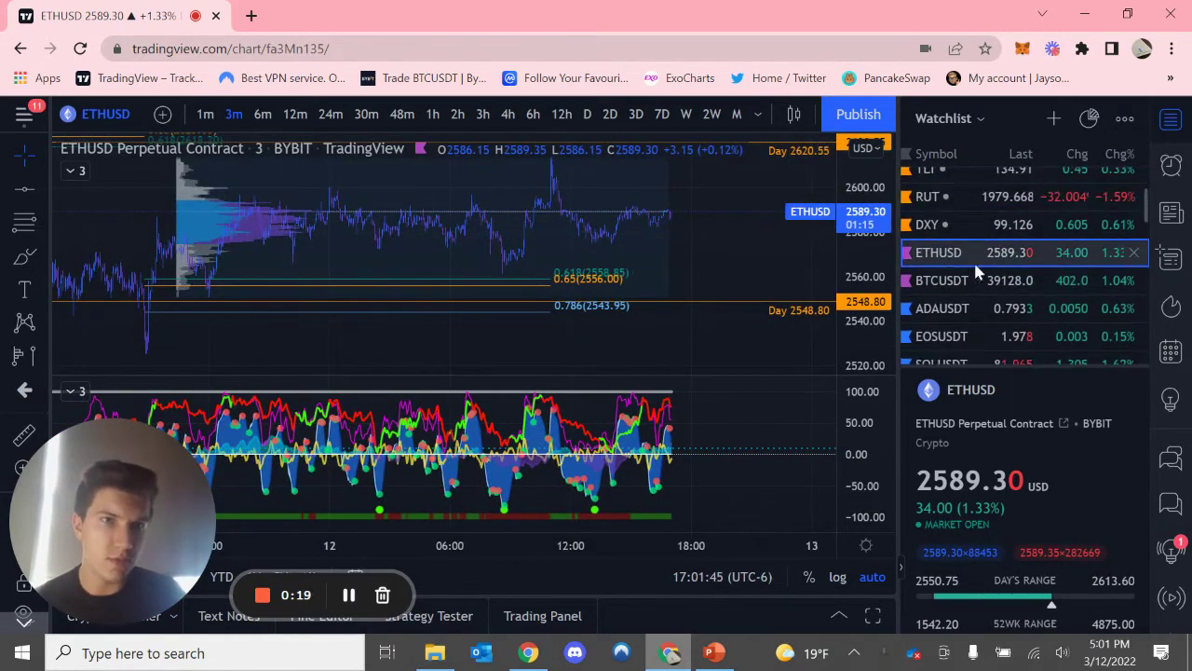
{"action": "left_click", "coordinate": [948, 282]}
{"action": "scroll", "coordinate": [548, 244], "scroll_direction": "right", "scroll_amount": 5}
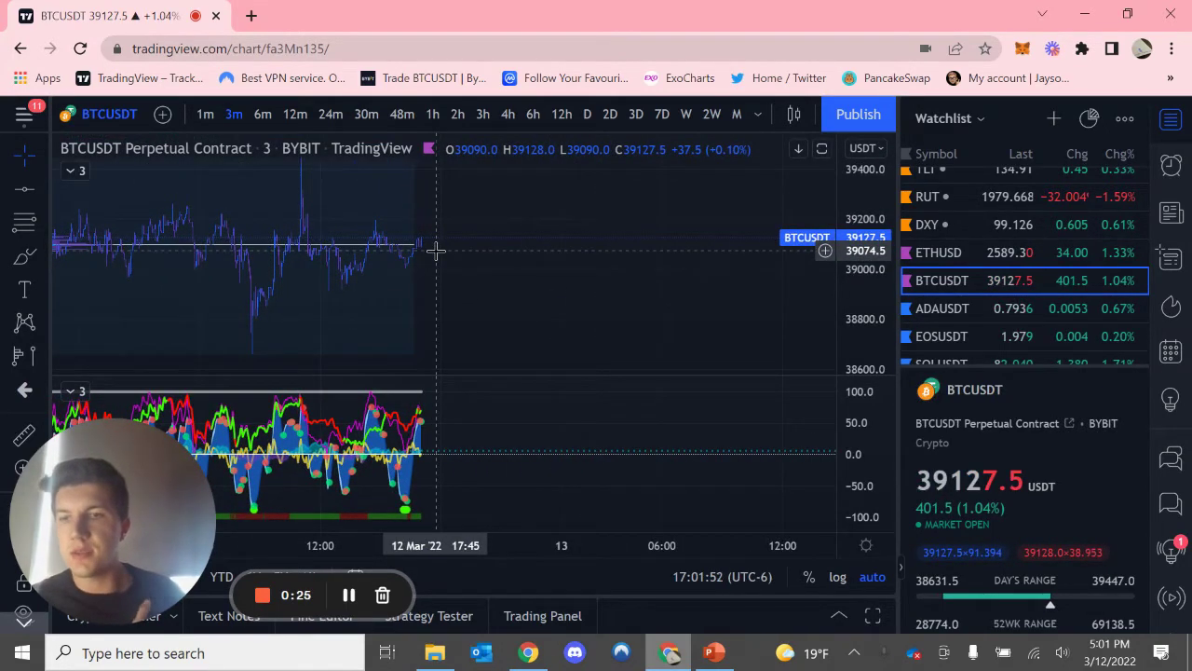
{"action": "scroll", "coordinate": [480, 312], "scroll_direction": "up", "scroll_amount": 2}
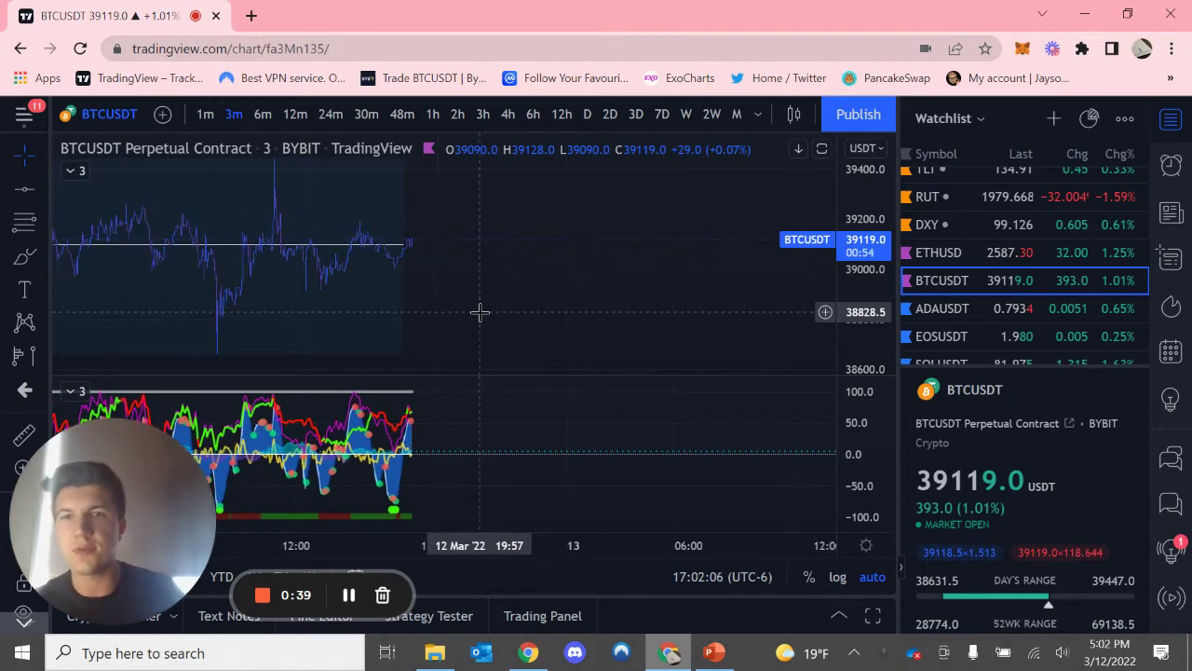
{"action": "scroll", "coordinate": [289, 278], "scroll_direction": "left", "scroll_amount": 3}
{"action": "scroll", "coordinate": [290, 278], "scroll_direction": "left", "scroll_amount": 10}
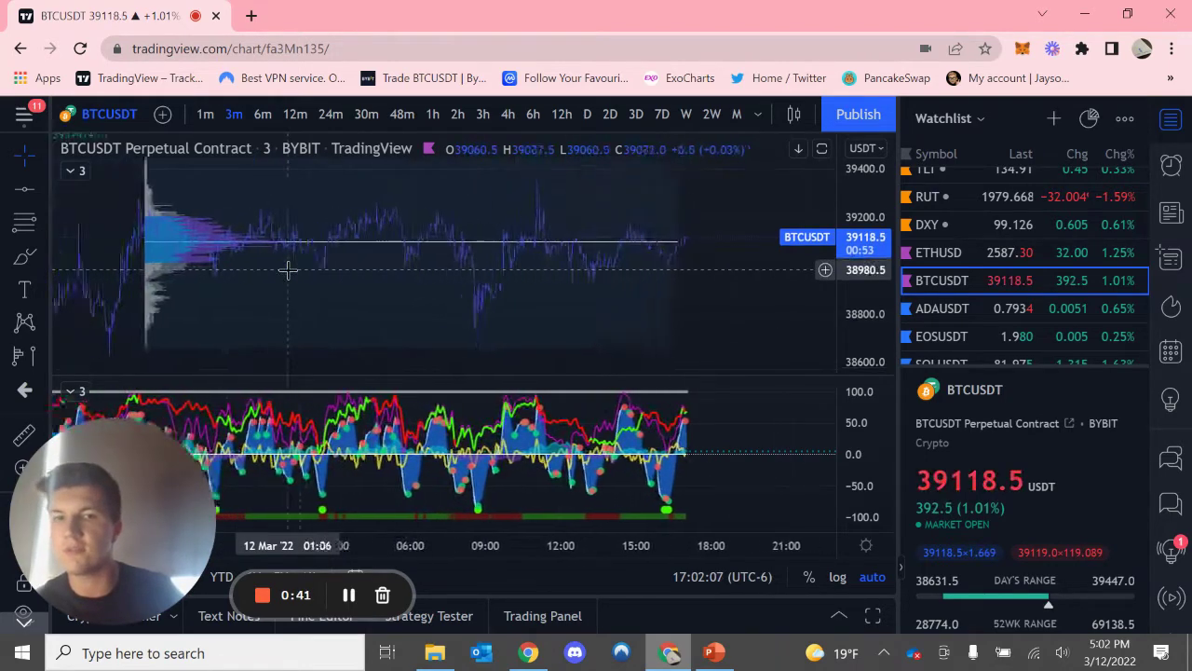
{"action": "scroll", "coordinate": [289, 277], "scroll_direction": "left", "scroll_amount": 2}
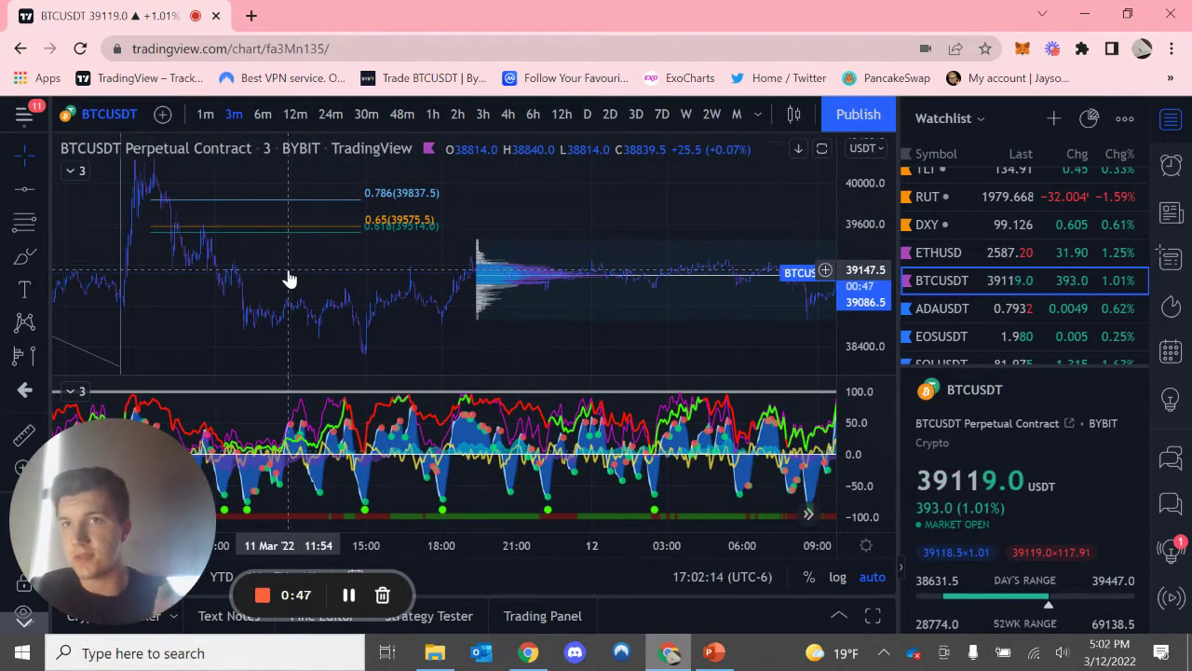
{"action": "scroll", "coordinate": [465, 270], "scroll_direction": "right", "scroll_amount": 6}
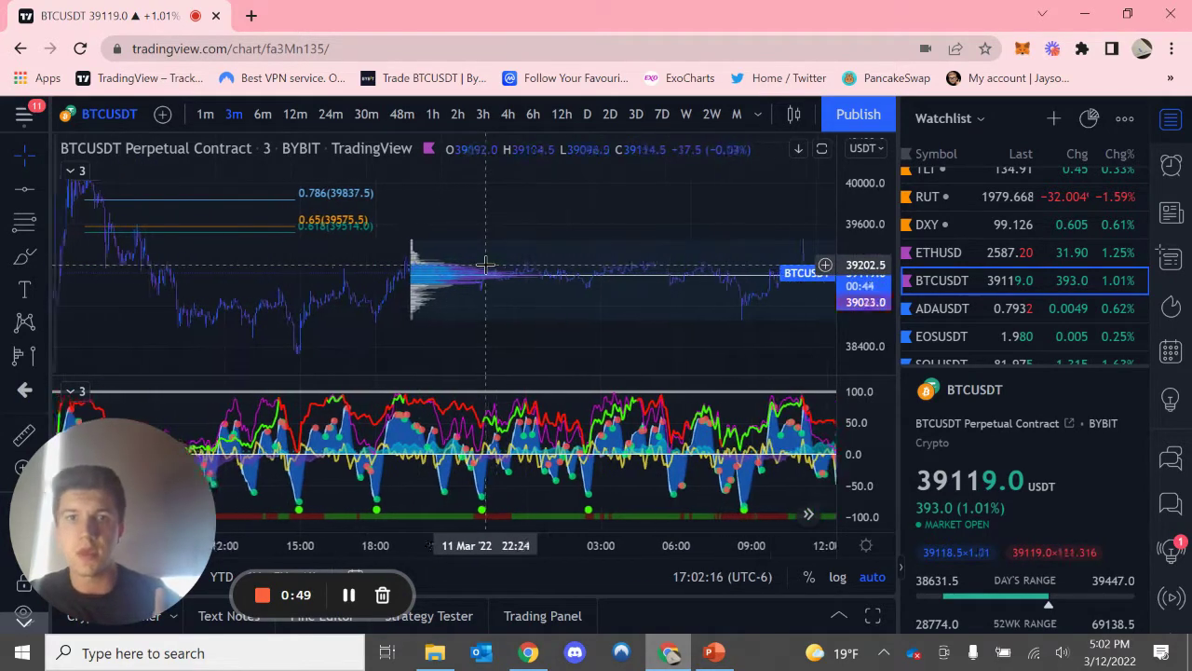
{"action": "scroll", "coordinate": [484, 265], "scroll_direction": "right", "scroll_amount": 5}
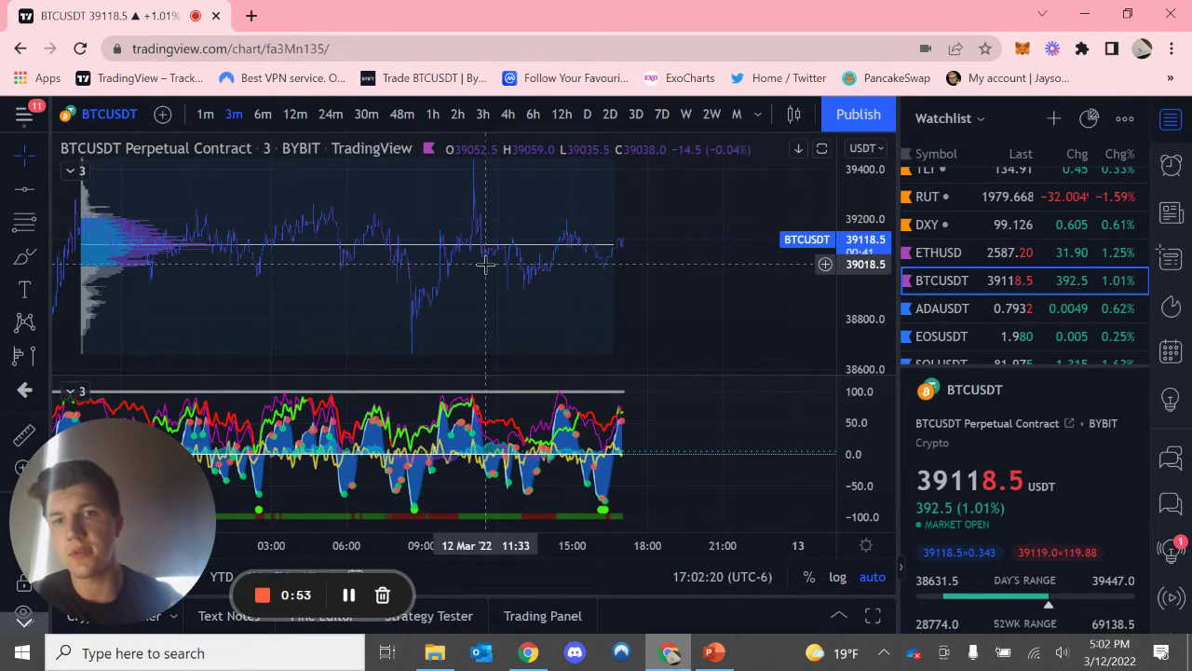
{"action": "scroll", "coordinate": [485, 267], "scroll_direction": "left", "scroll_amount": 12}
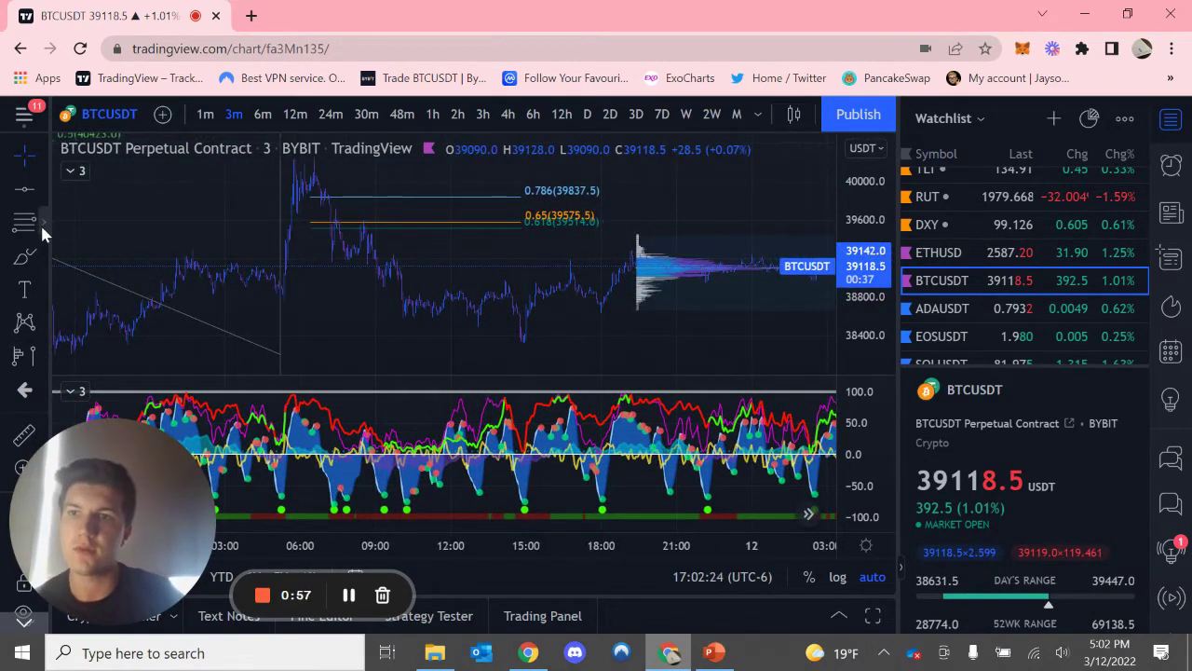
- Place a Short Position at the current price near 39504.5 with its stop at 387.0 (0.98%)
{"action": "left_click", "coordinate": [42, 228]}
{"action": "left_click", "coordinate": [41, 220]}
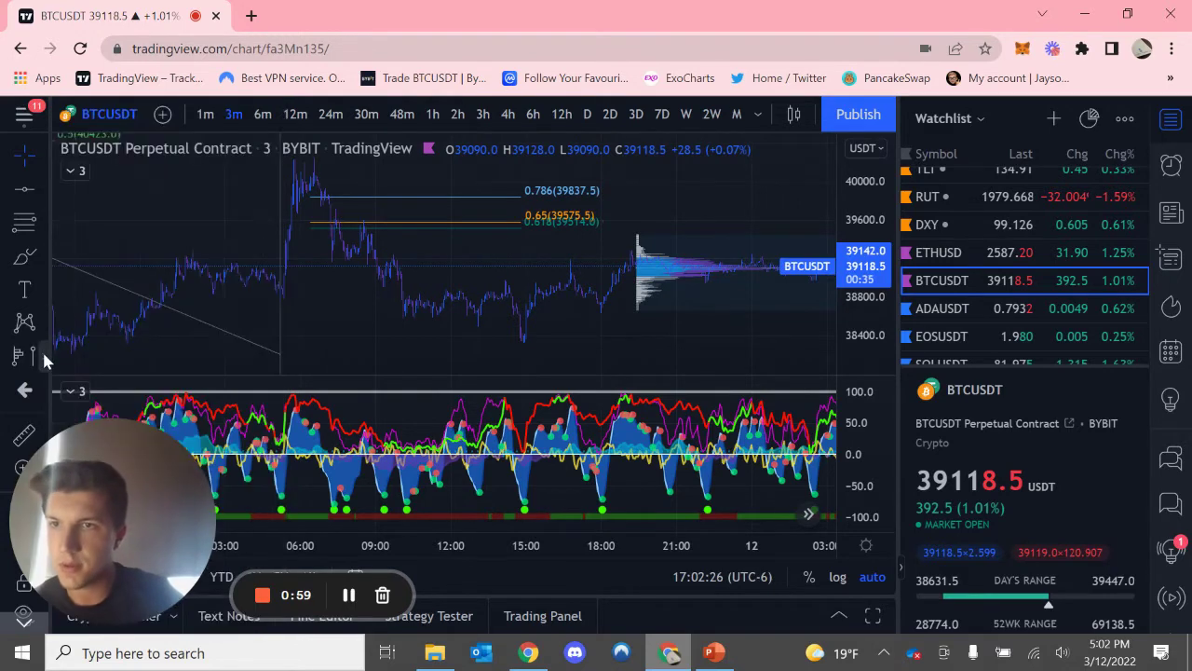
{"action": "left_click", "coordinate": [42, 349]}
{"action": "left_click", "coordinate": [93, 309]}
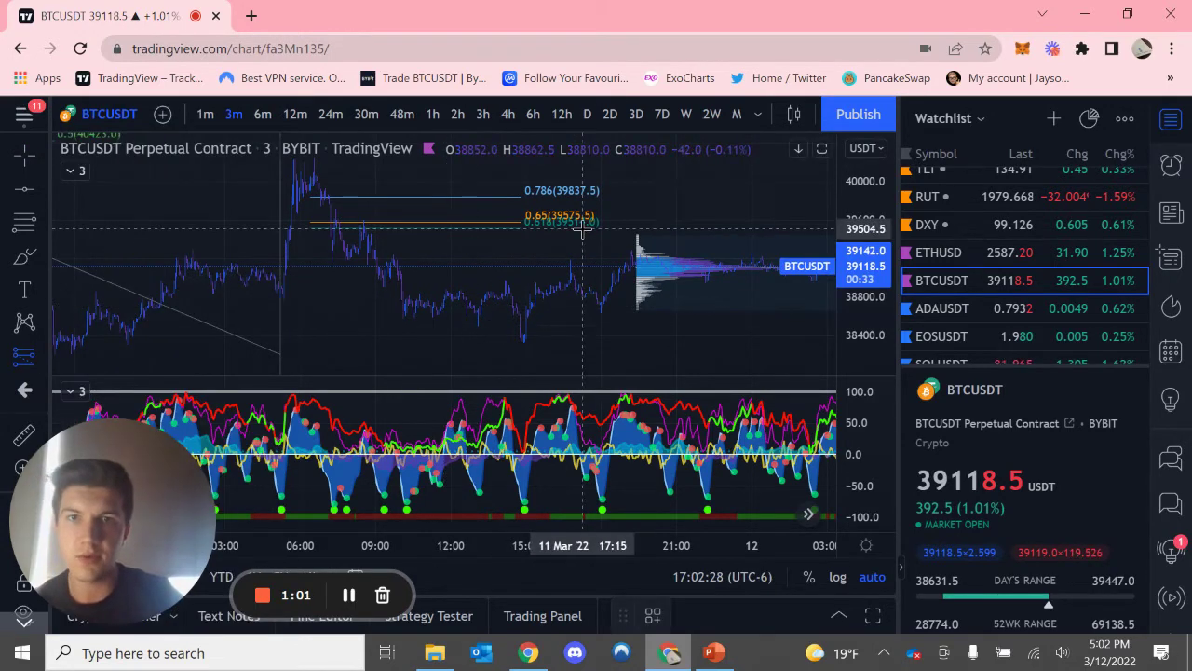
{"action": "left_click", "coordinate": [581, 228]}
{"action": "left_click_drag", "start_coordinate": [88, 494], "coordinate": [1062, 526]}
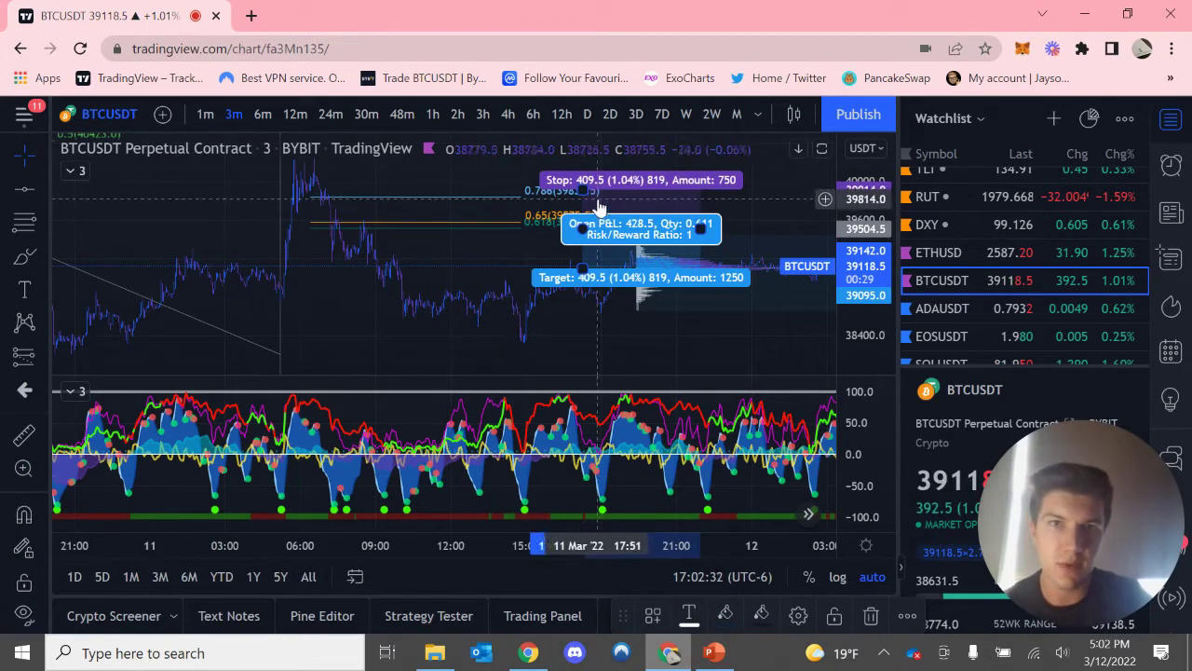
{"action": "left_click_drag", "start_coordinate": [582, 190], "coordinate": [583, 190]}
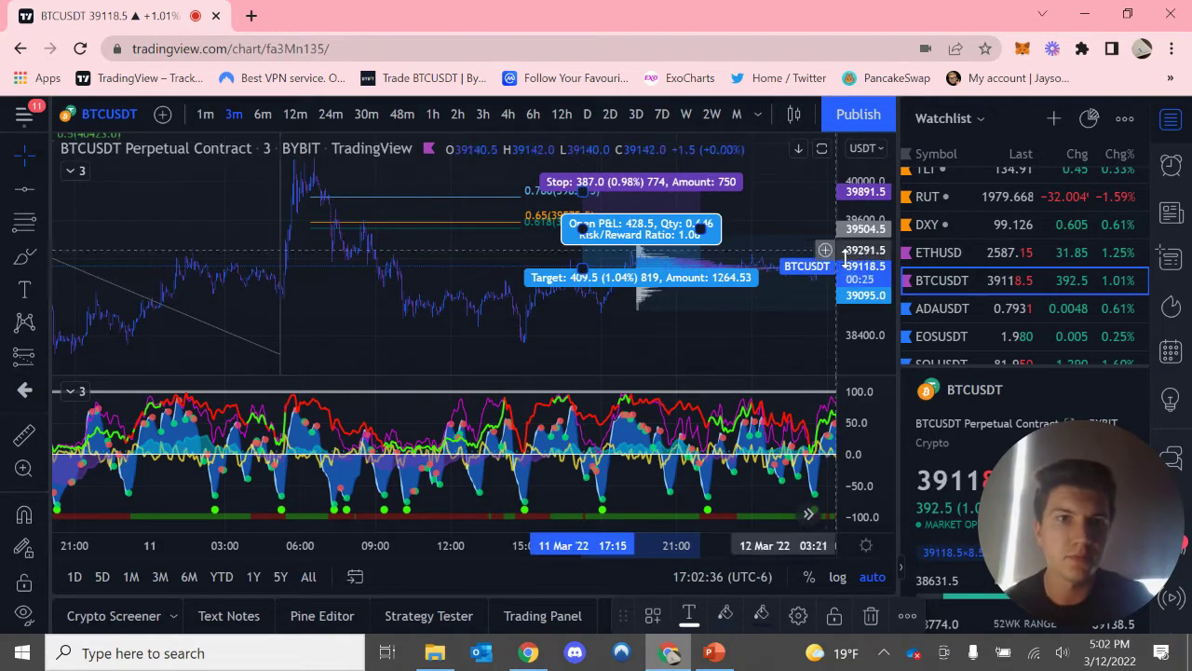
- Rescale and shift the price axis so the whole short position is visible
{"action": "left_click_drag", "start_coordinate": [865, 279], "coordinate": [865, 155]}
{"action": "left_click_drag", "start_coordinate": [867, 229], "coordinate": [846, 125]}
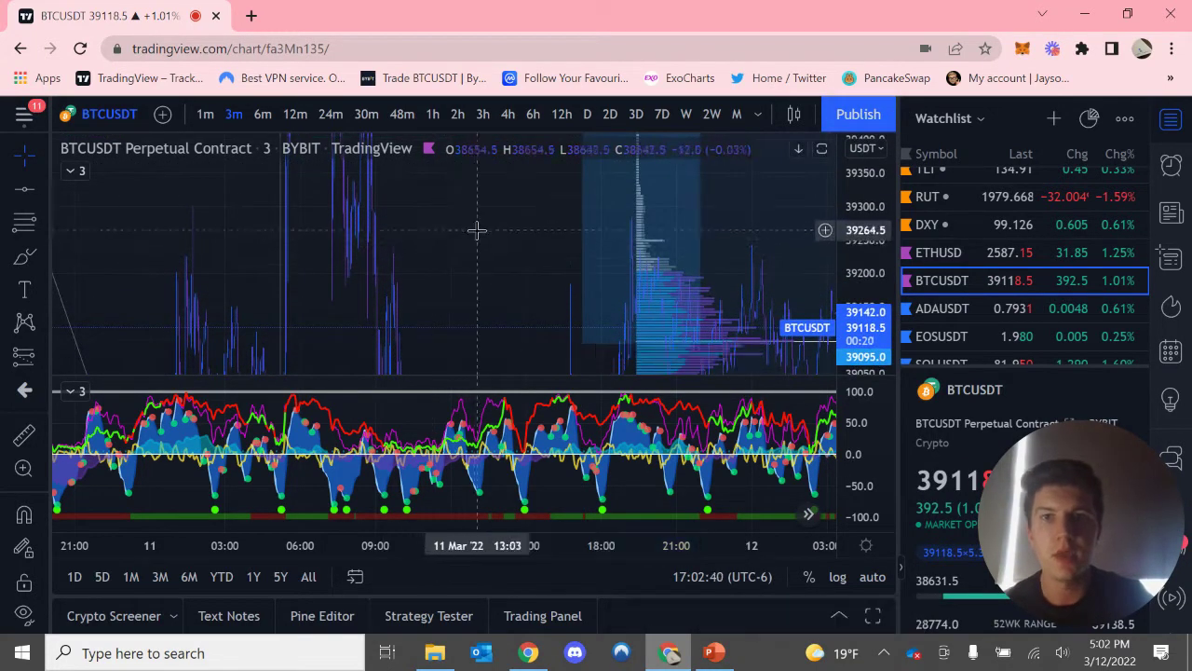
{"action": "left_click_drag", "start_coordinate": [463, 258], "coordinate": [399, 386]}
{"action": "left_click_drag", "start_coordinate": [438, 266], "coordinate": [412, 372]}
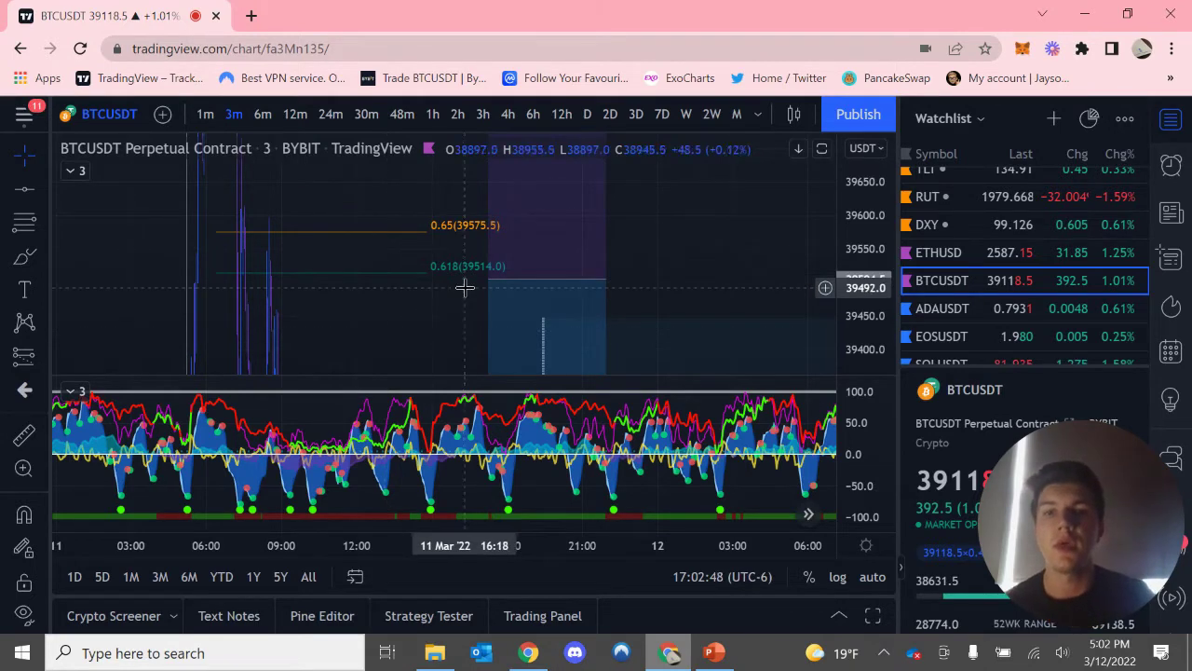
{"action": "mouse_move", "coordinate": [498, 282]}
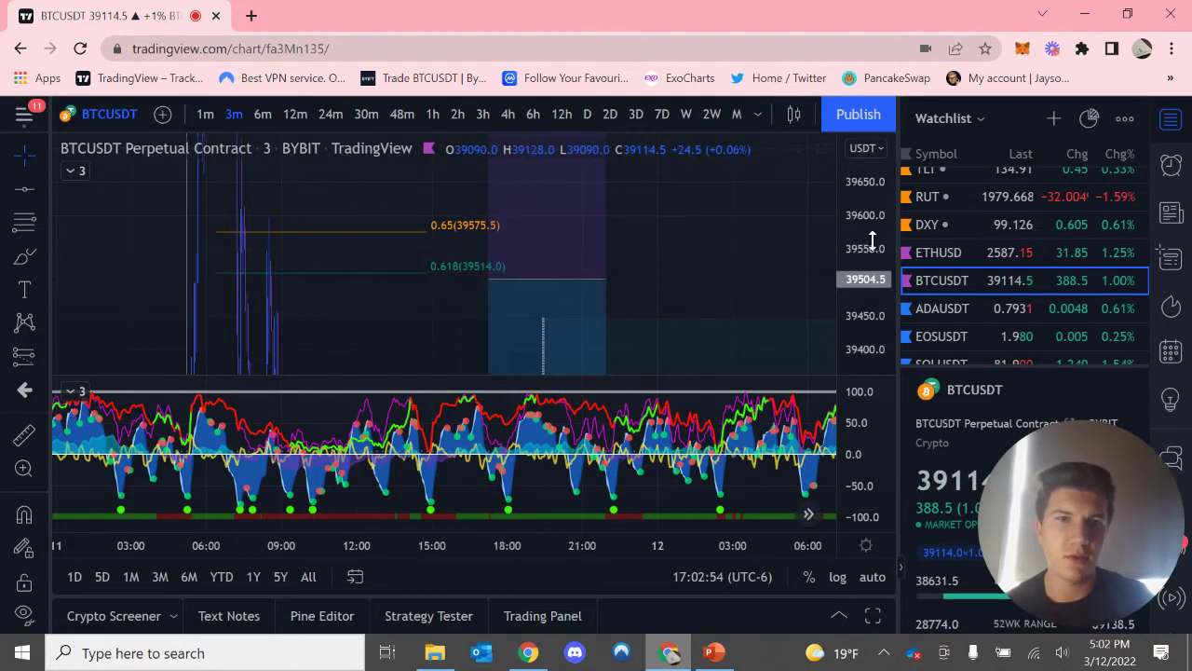
{"action": "left_click_drag", "start_coordinate": [865, 265], "coordinate": [874, 340]}
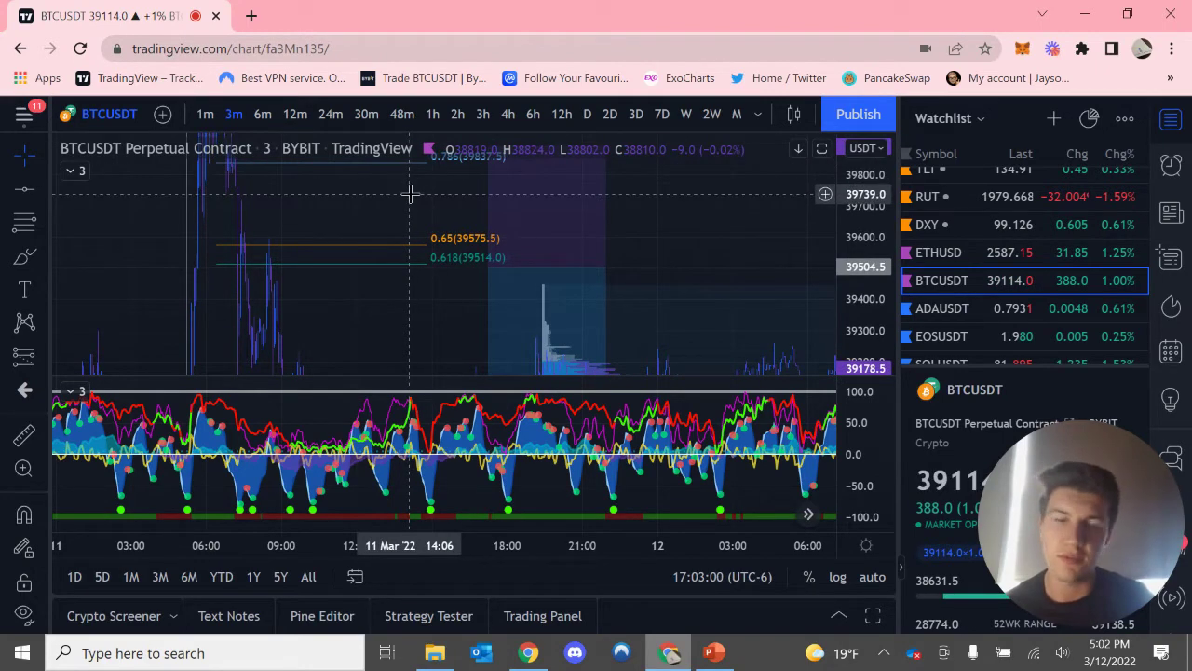
{"action": "left_click_drag", "start_coordinate": [858, 222], "coordinate": [858, 265]}
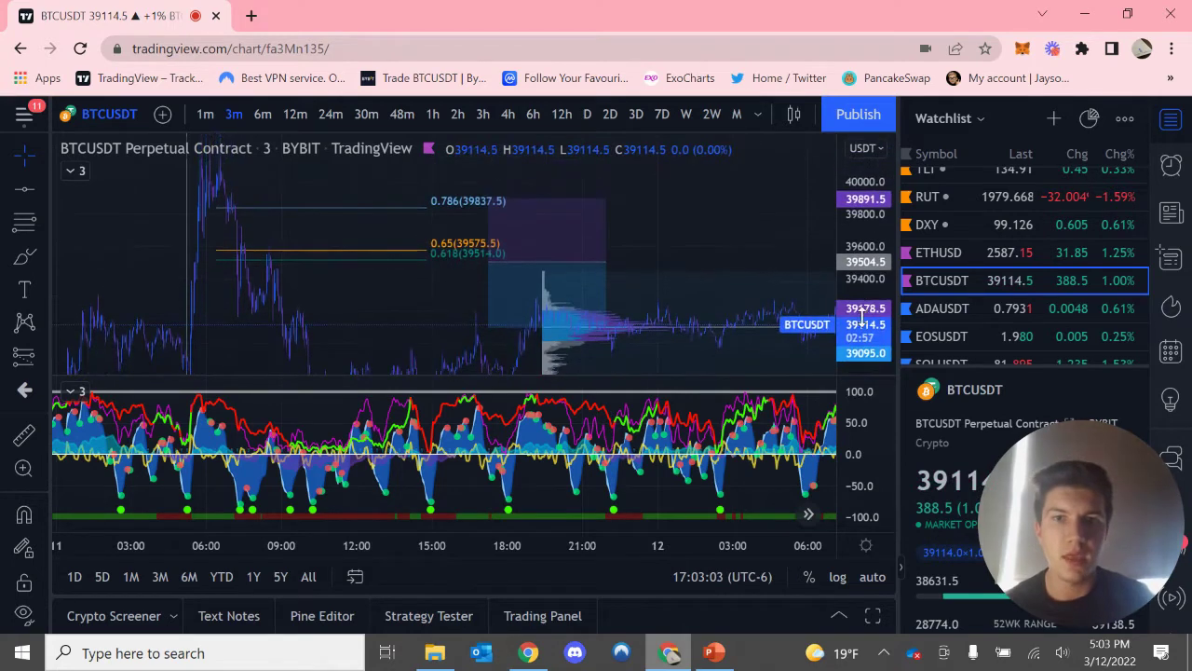
- Set the short position's target to 383.0 (0.97%) against its 387.0 stop
{"action": "left_click", "coordinate": [490, 328]}
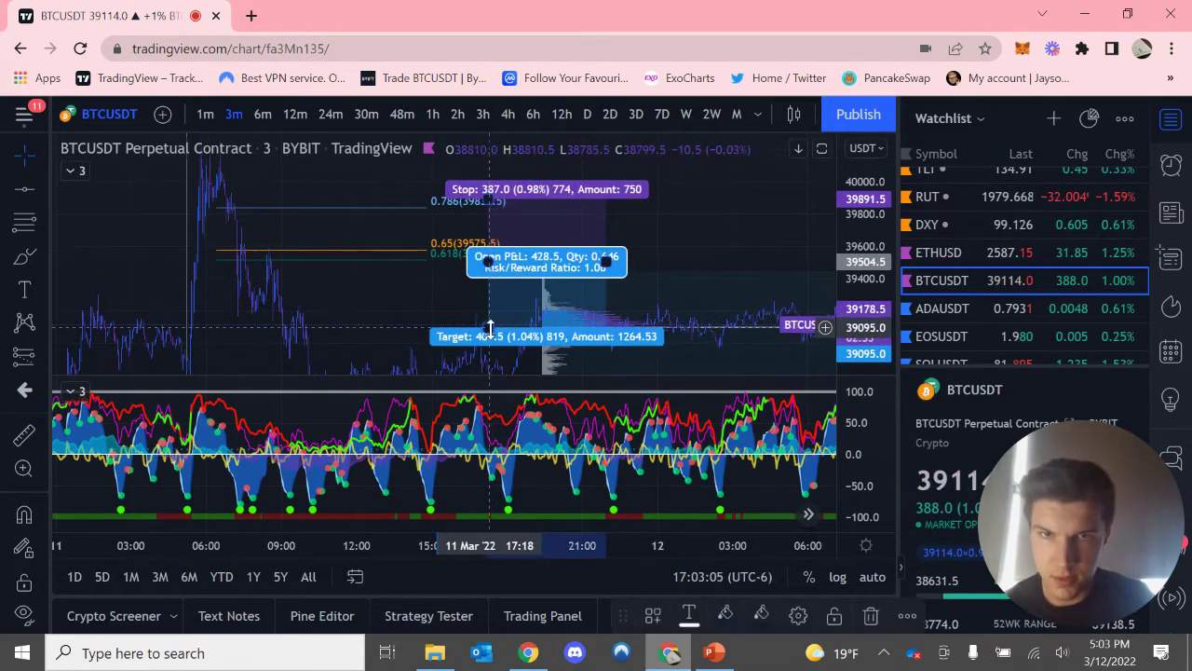
{"action": "mouse_move", "coordinate": [488, 323]}
{"action": "left_mouse_down"}
{"action": "mouse_move", "coordinate": [489, 362]}
{"action": "mouse_move", "coordinate": [500, 308]}
{"action": "mouse_move", "coordinate": [502, 328]}
{"action": "left_mouse_up"}
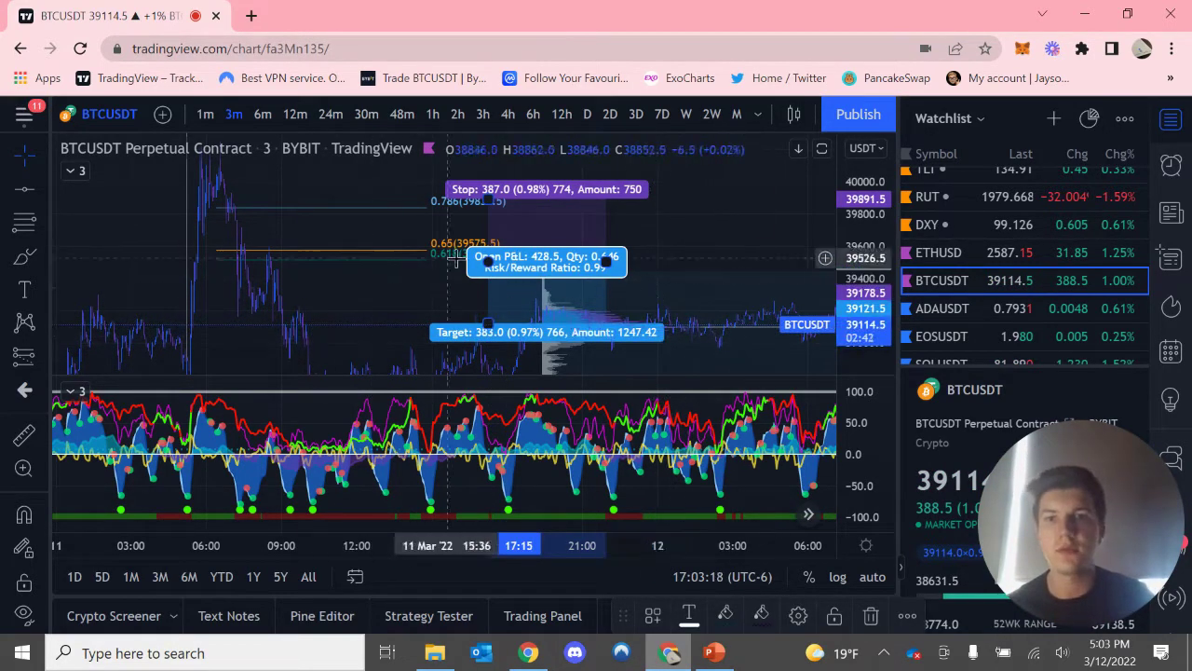
{"action": "left_click", "coordinate": [434, 282]}
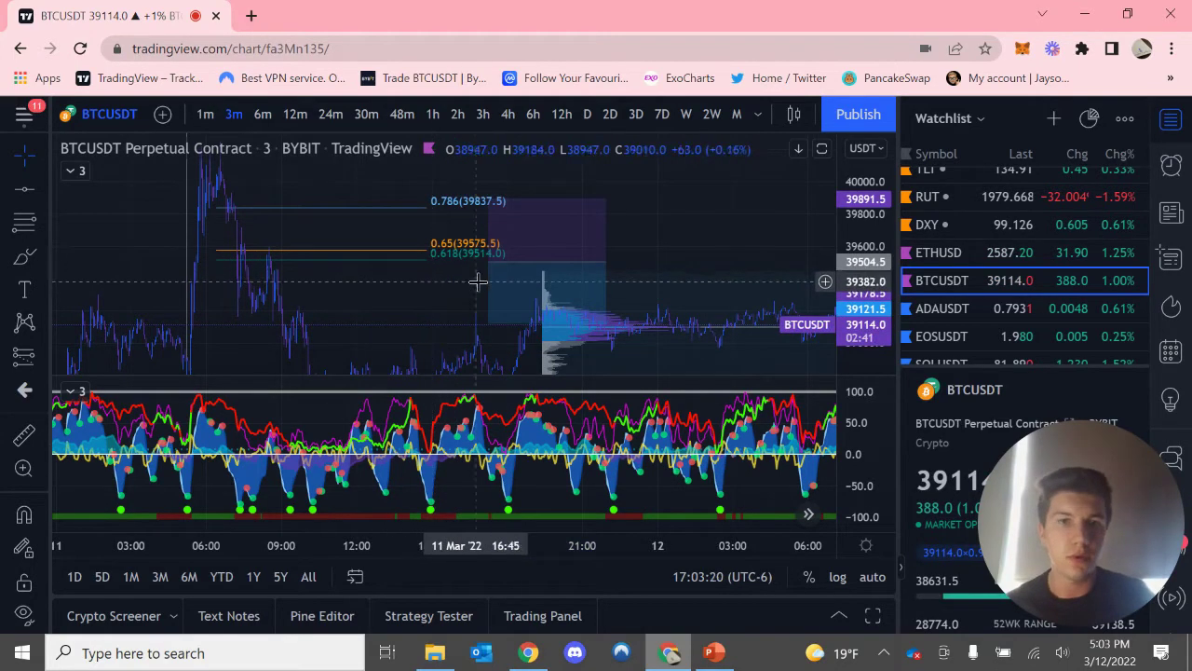
{"action": "left_click", "coordinate": [478, 291]}
{"action": "left_click", "coordinate": [425, 285]}
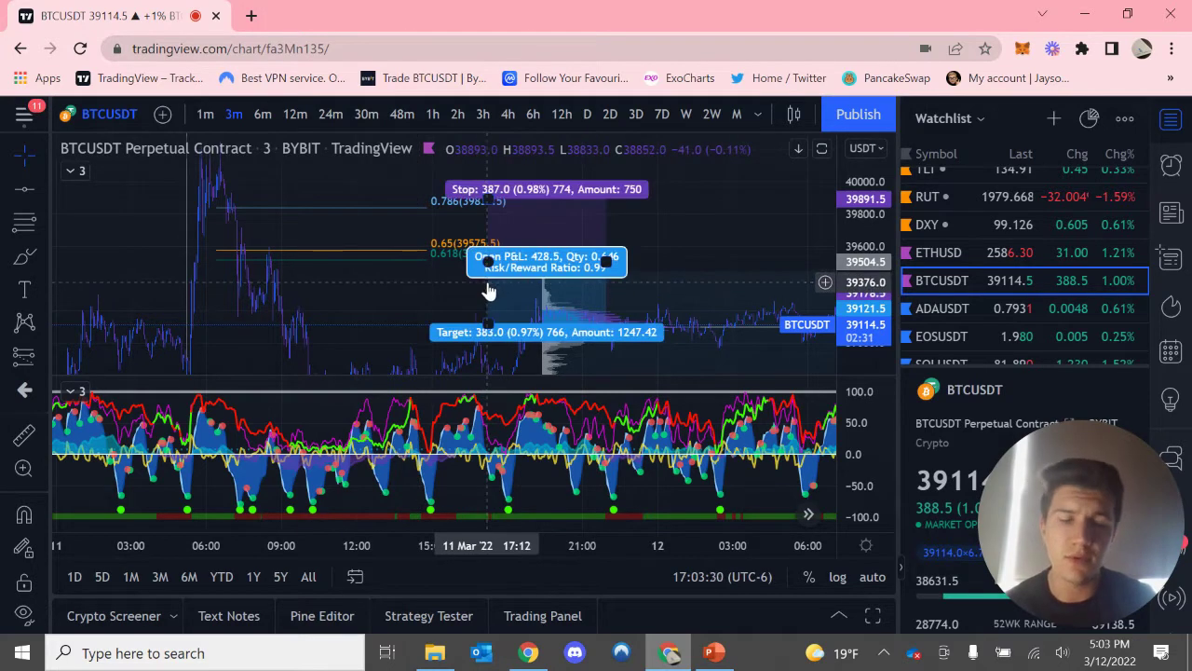
{"action": "left_click", "coordinate": [517, 211]}
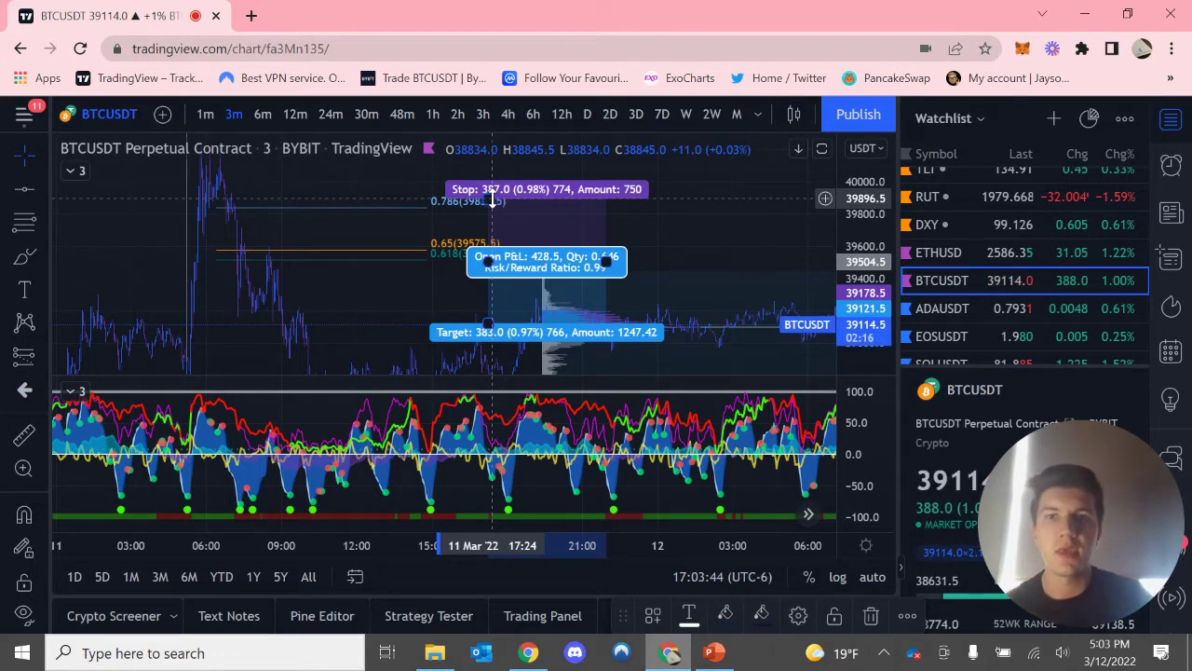
- Move the short position's stop down to the 39505 entry line, making it break-even
{"action": "left_click_drag", "start_coordinate": [493, 198], "coordinate": [502, 267]}
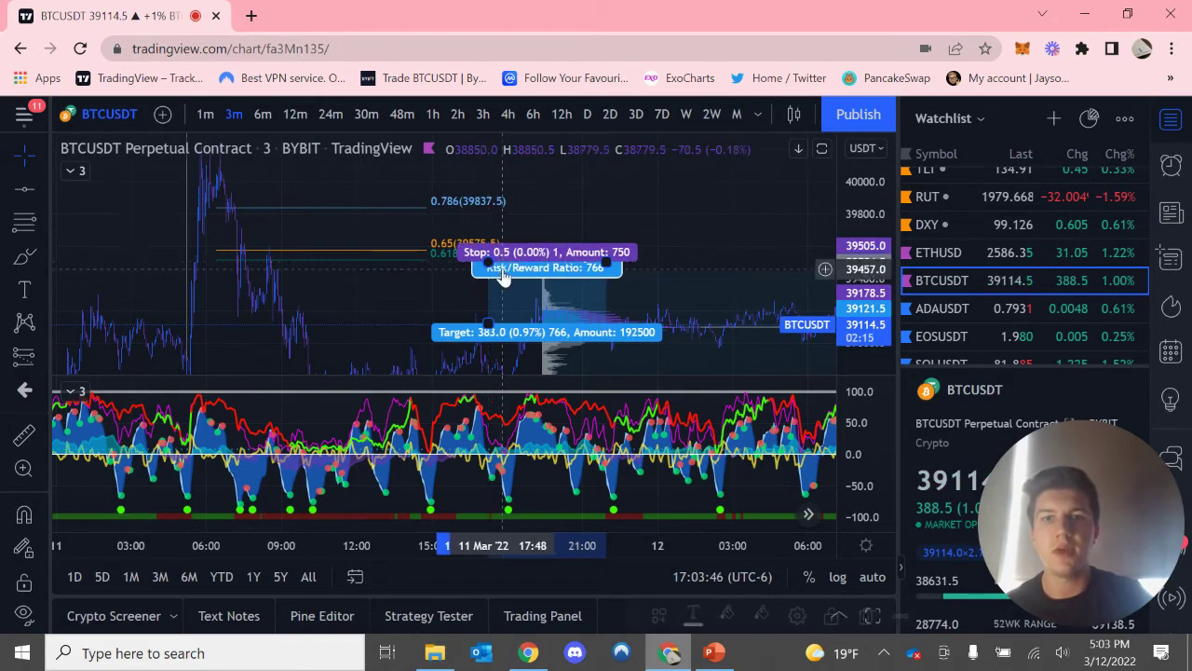
{"action": "left_click", "coordinate": [643, 221]}
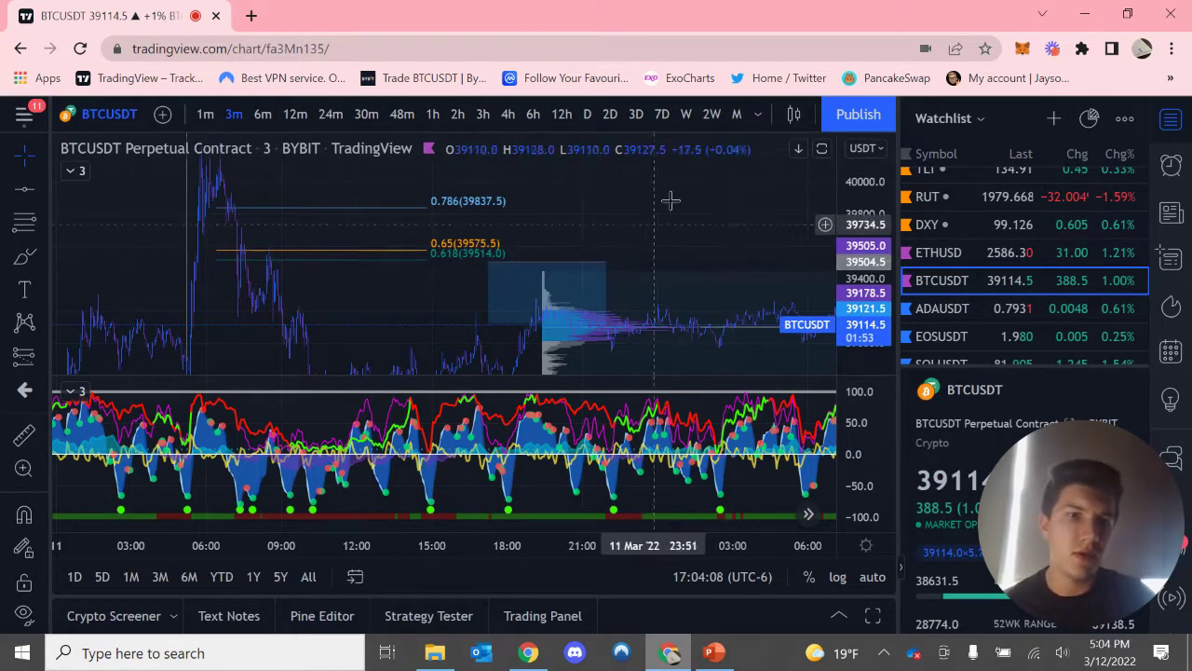
- Delete the old position drawing from the chart
{"action": "scroll", "coordinate": [650, 252], "scroll_direction": "right", "scroll_amount": 5}
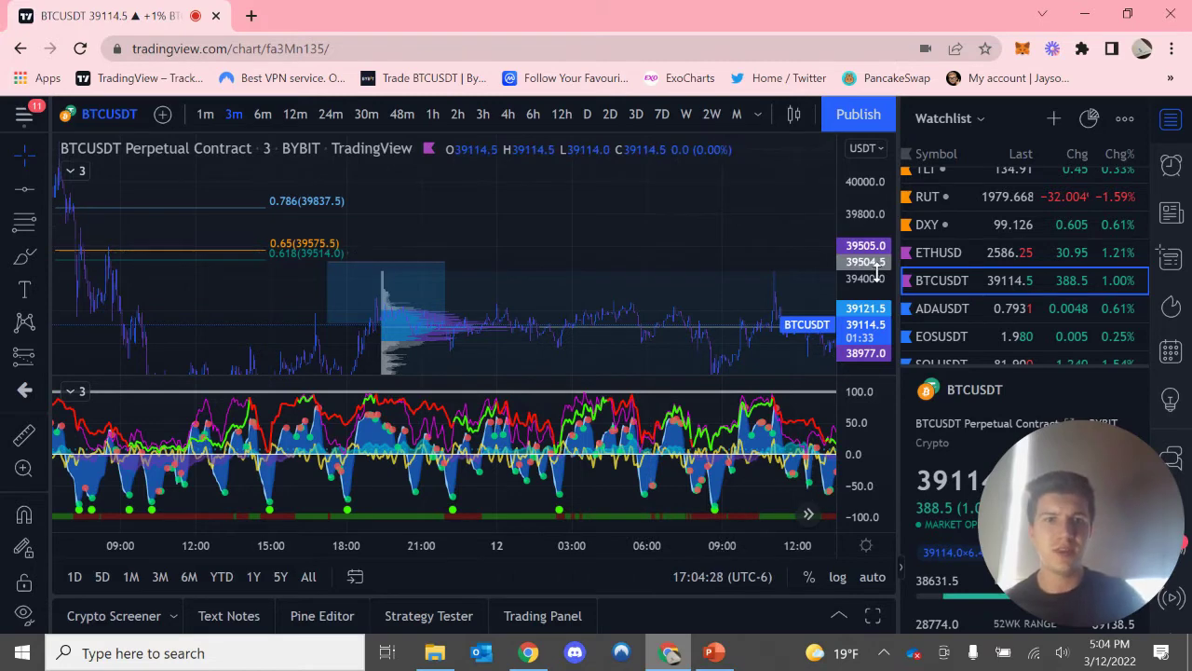
{"action": "left_click_drag", "start_coordinate": [876, 270], "coordinate": [866, 186]}
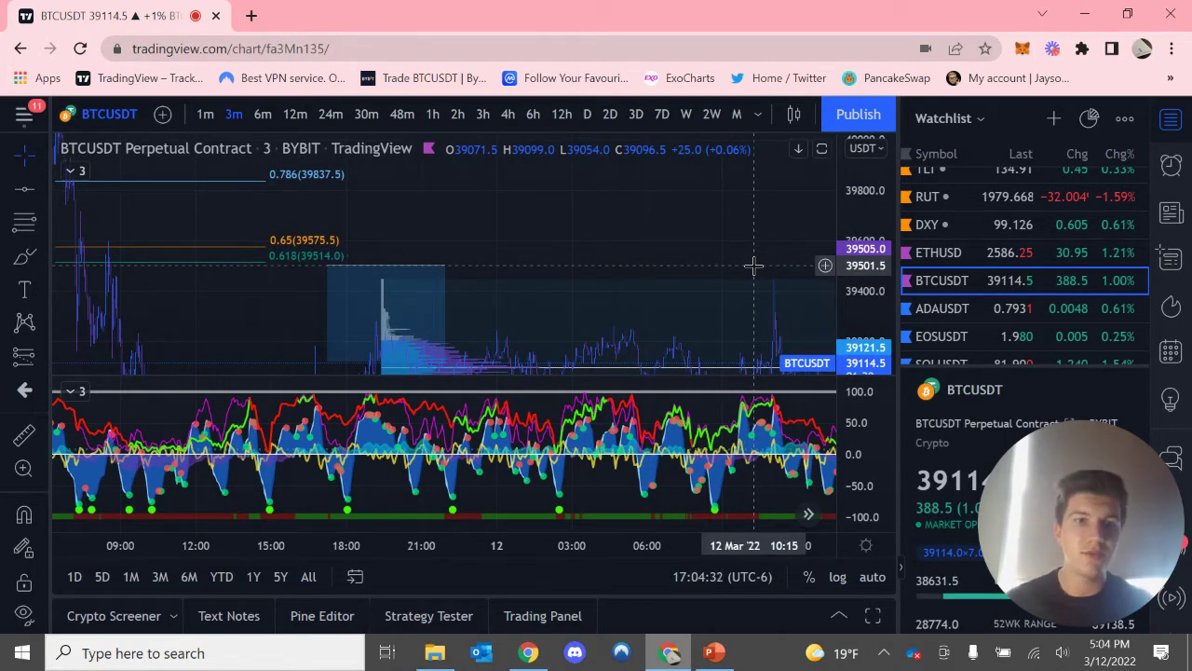
{"action": "left_click_drag", "start_coordinate": [871, 265], "coordinate": [867, 216]}
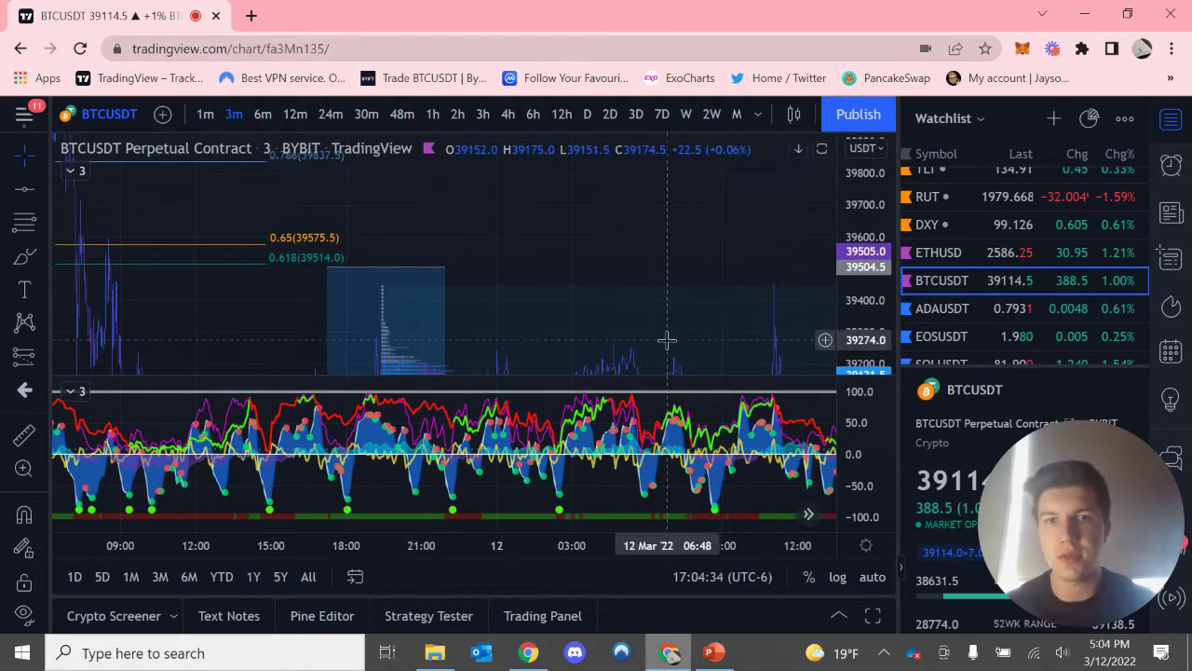
{"action": "left_click", "coordinate": [354, 306]}
{"action": "key", "text": "Delete"}
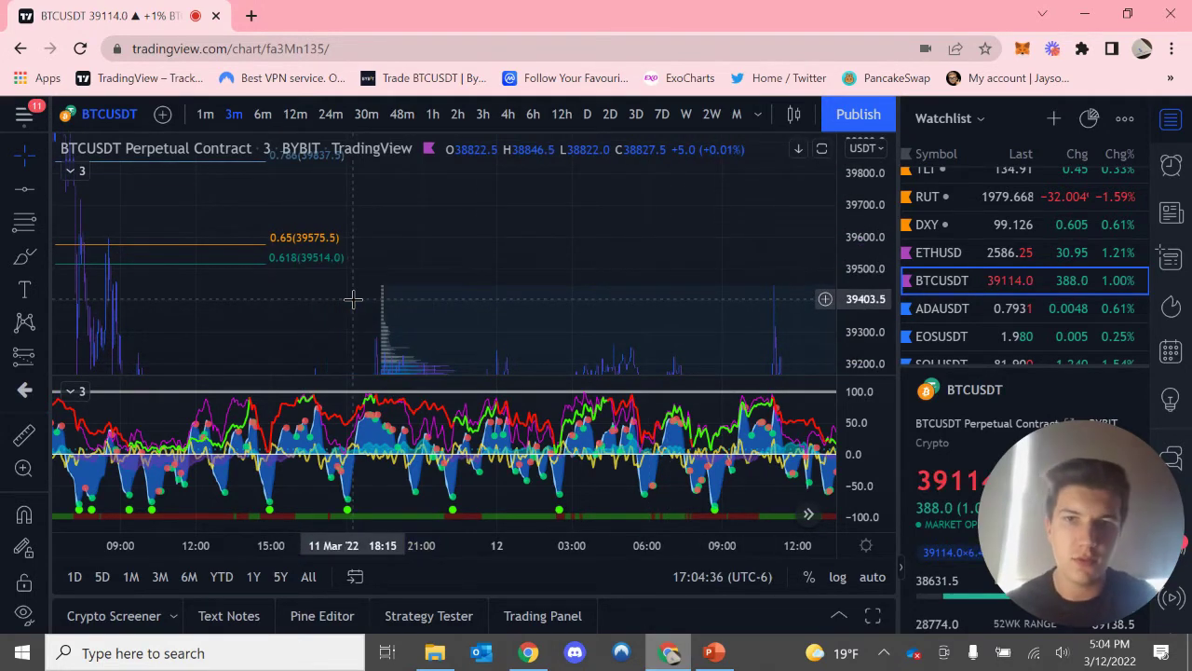
- Reset the price scale to automatic fit and scroll back through earlier bars
{"action": "double_click", "coordinate": [857, 268]}
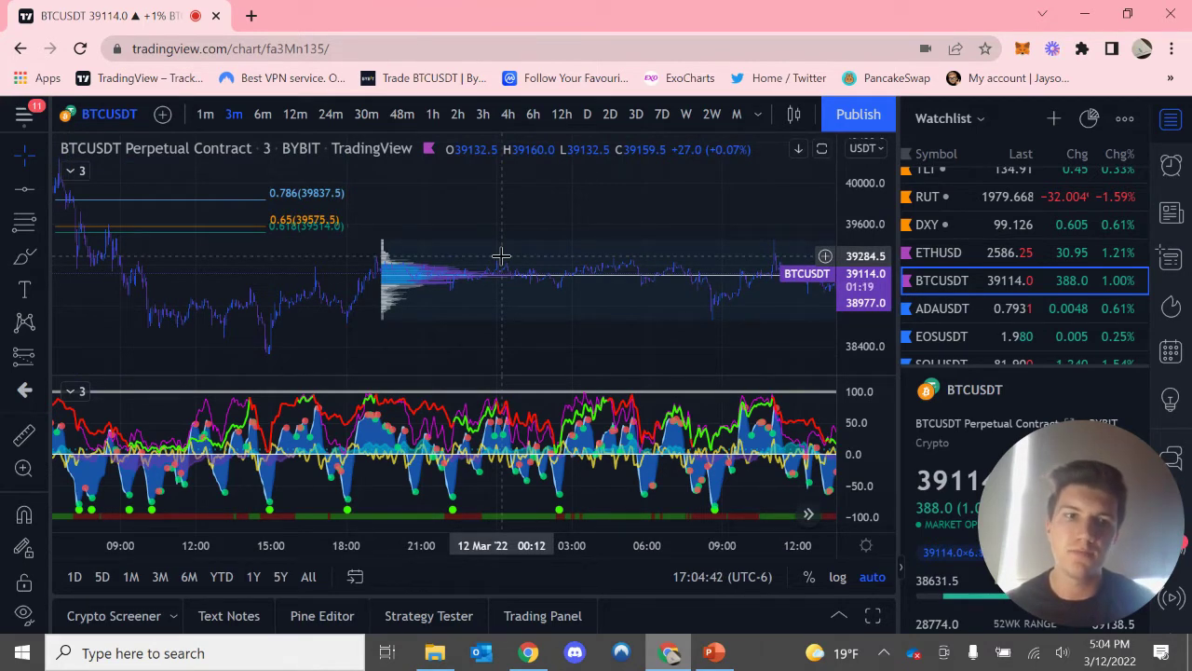
{"action": "scroll", "coordinate": [501, 255], "scroll_direction": "left", "scroll_amount": 6}
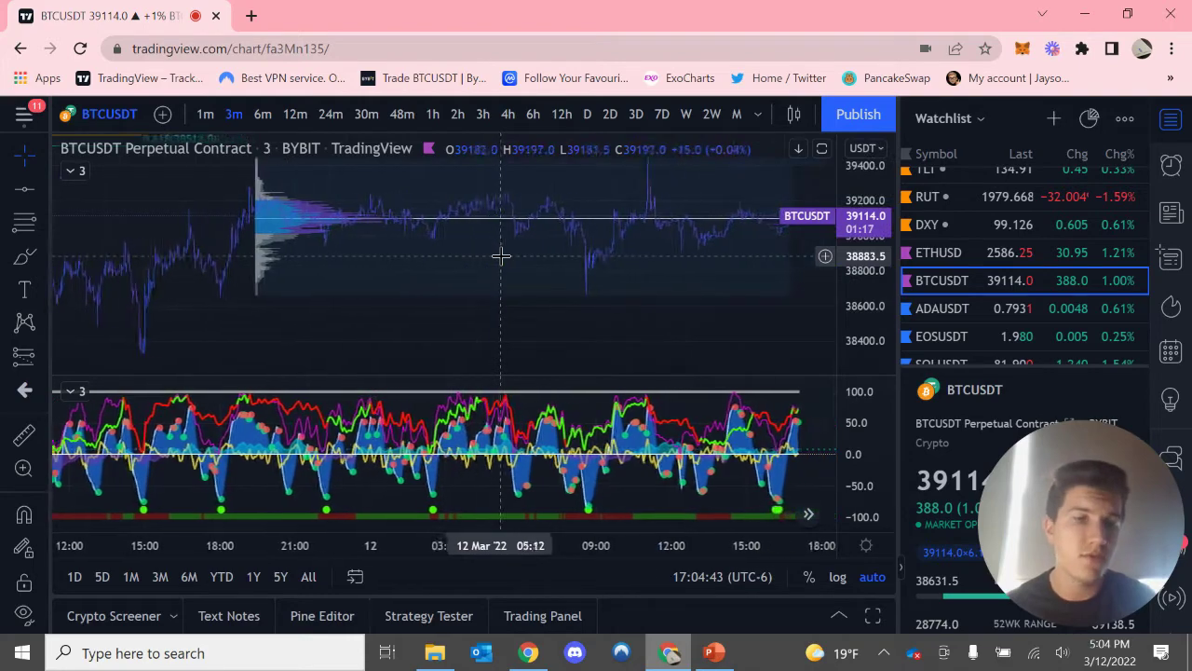
{"action": "scroll", "coordinate": [501, 256], "scroll_direction": "left", "scroll_amount": 3}
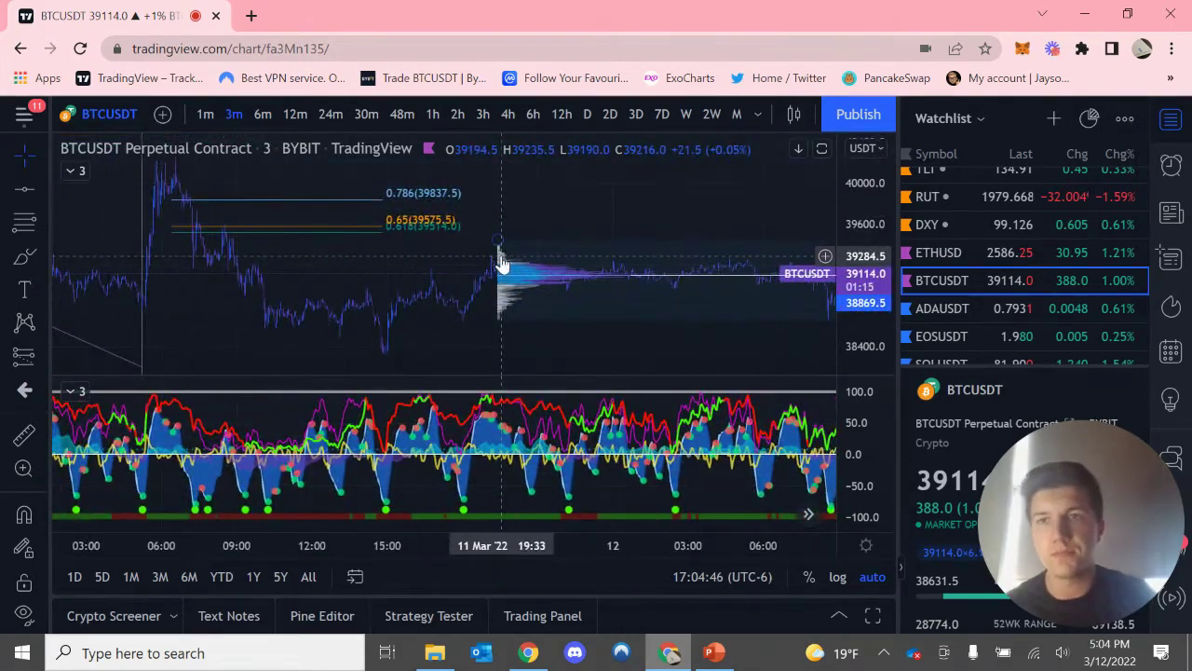
{"action": "left_click", "coordinate": [296, 114]}
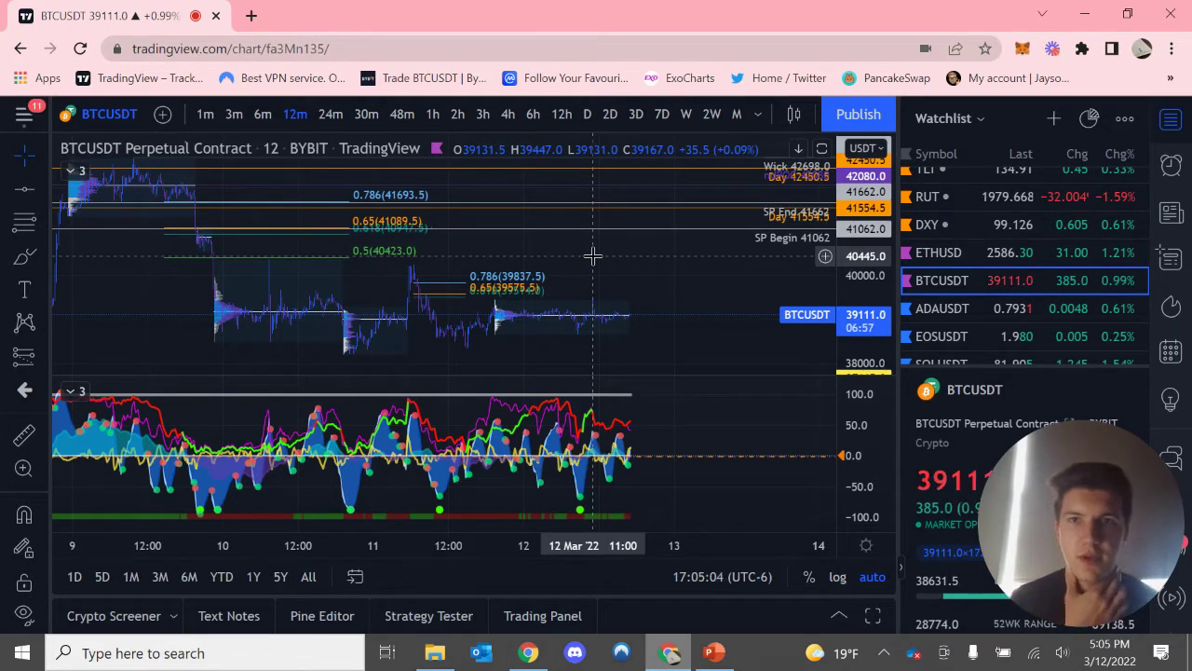
{"action": "scroll", "coordinate": [592, 255], "scroll_direction": "up", "scroll_amount": 4}
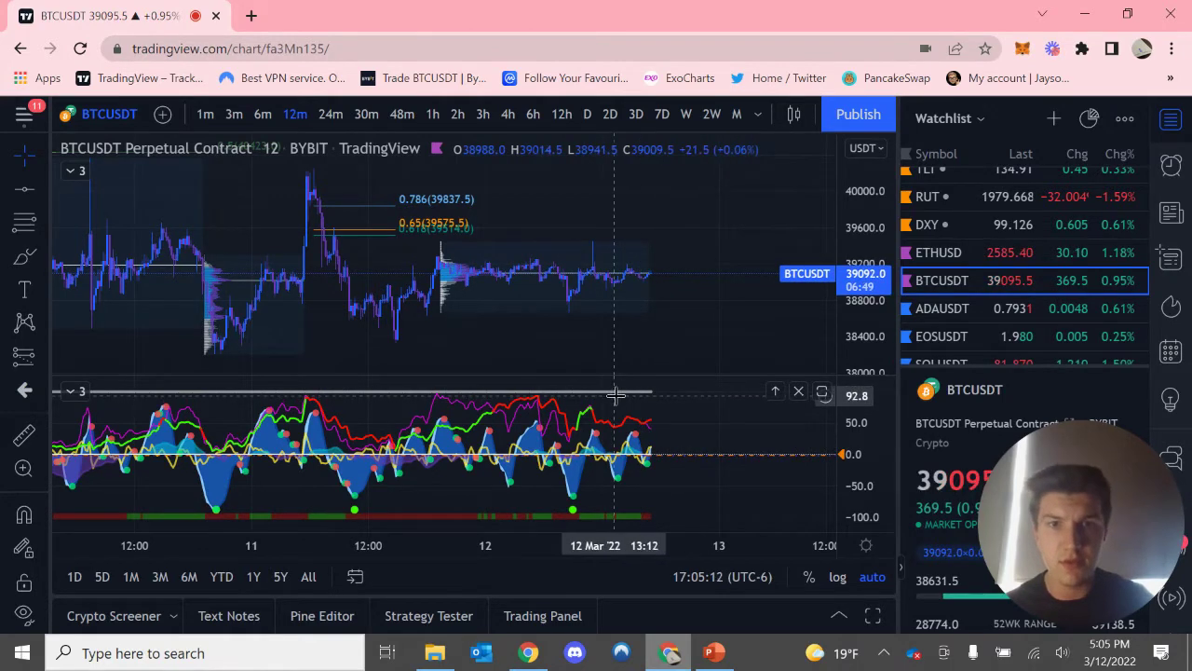
- With Magnet Mode on, draw a Fib retracement from the pullback low to the swing high
{"action": "left_click", "coordinate": [24, 220]}
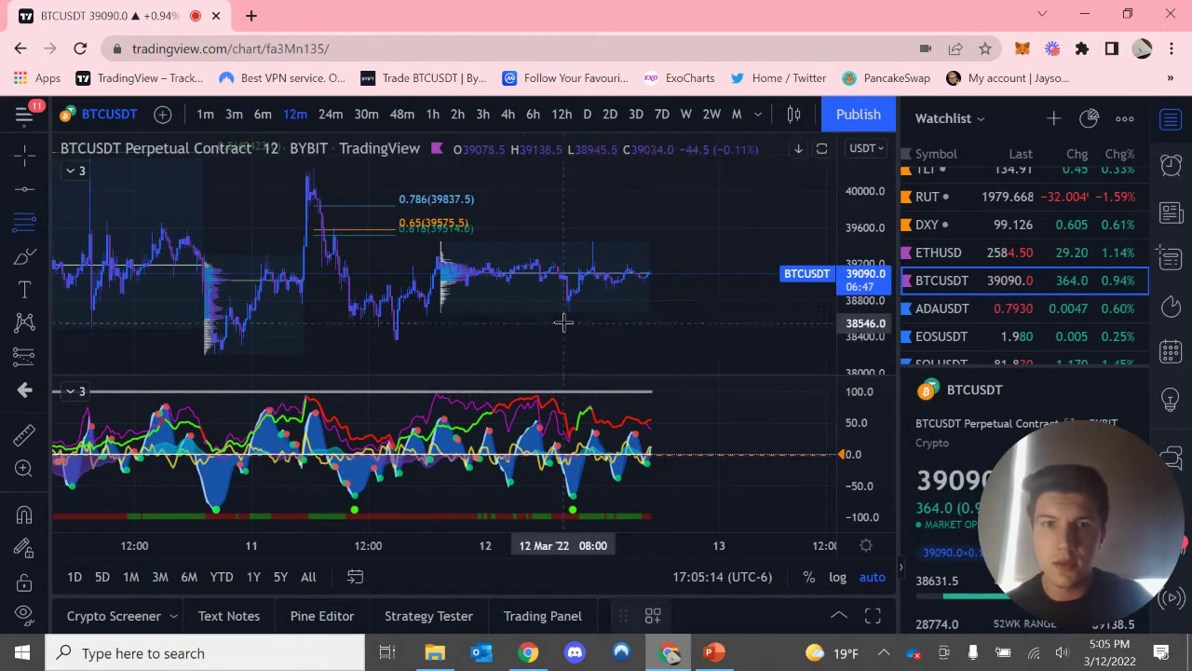
{"action": "left_click", "coordinate": [23, 514]}
{"action": "left_click", "coordinate": [569, 315]}
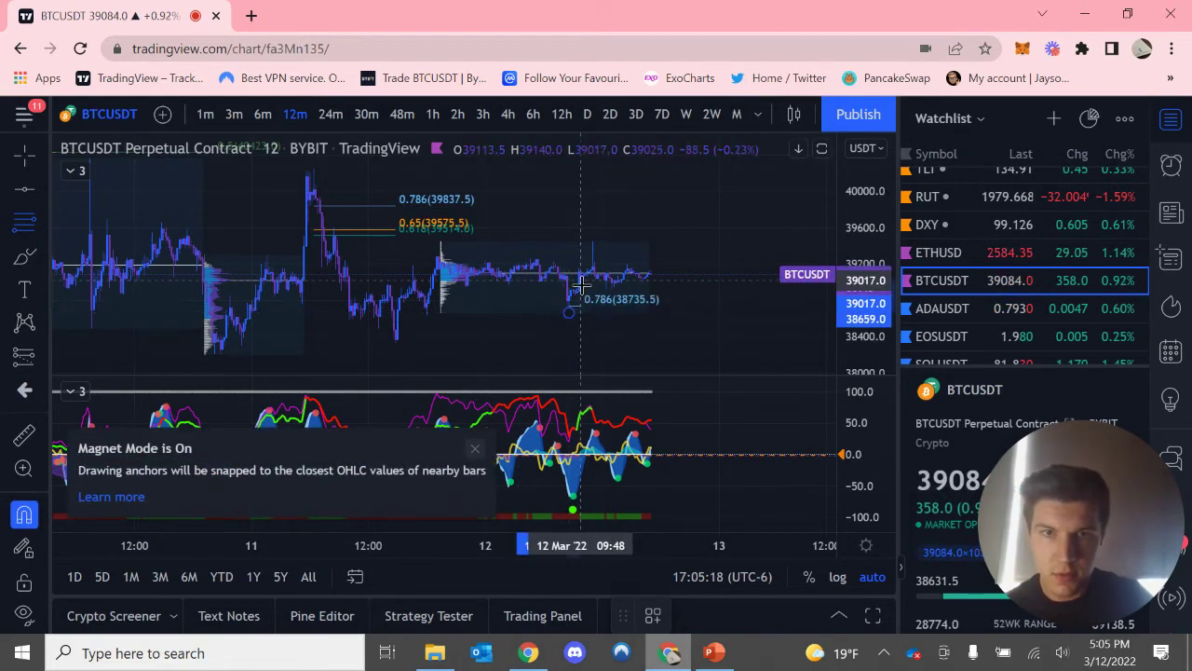
{"action": "left_click", "coordinate": [593, 241]}
- Apply the saved template showing the 0.618, 0.65 and 0.786 levels to the retracement
{"action": "double_click", "coordinate": [585, 299]}
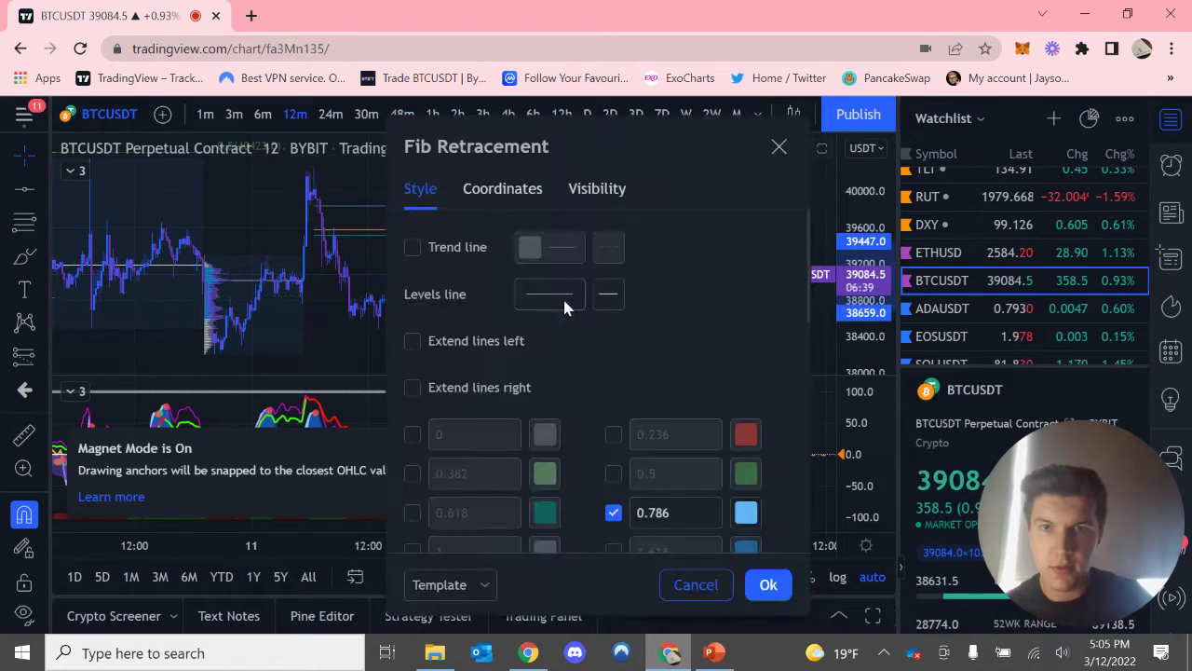
{"action": "left_click", "coordinate": [485, 584]}
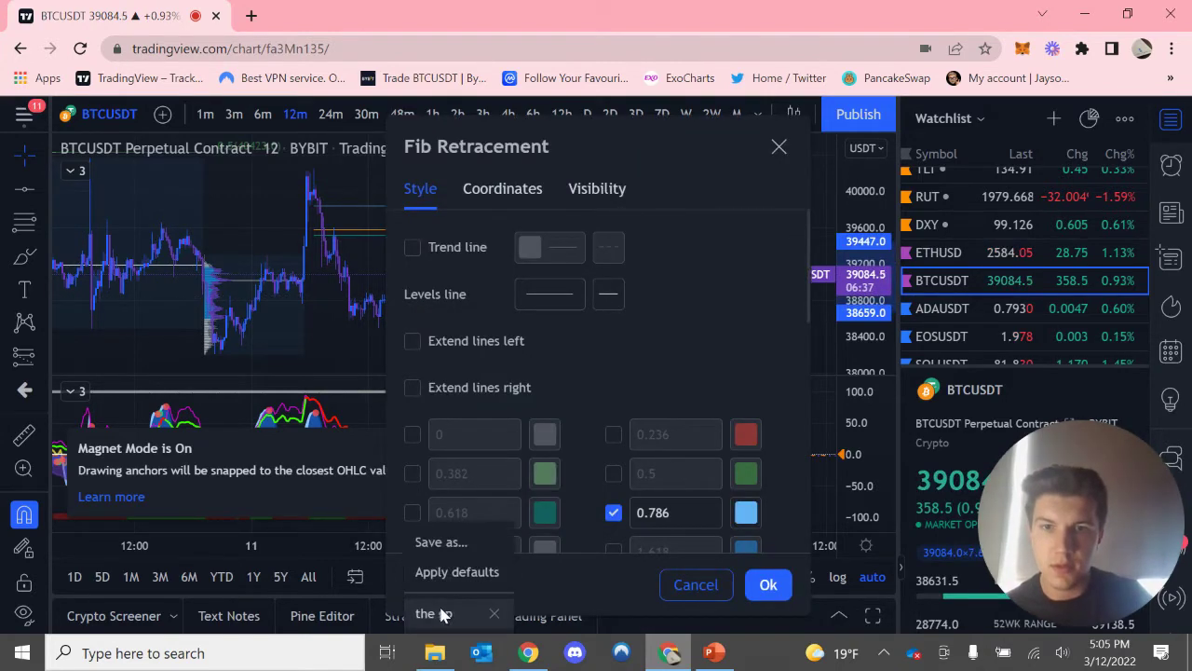
{"action": "left_click", "coordinate": [441, 612]}
{"action": "left_click", "coordinate": [767, 584]}
{"action": "scroll", "coordinate": [798, 298], "scroll_direction": "right", "scroll_amount": 2}
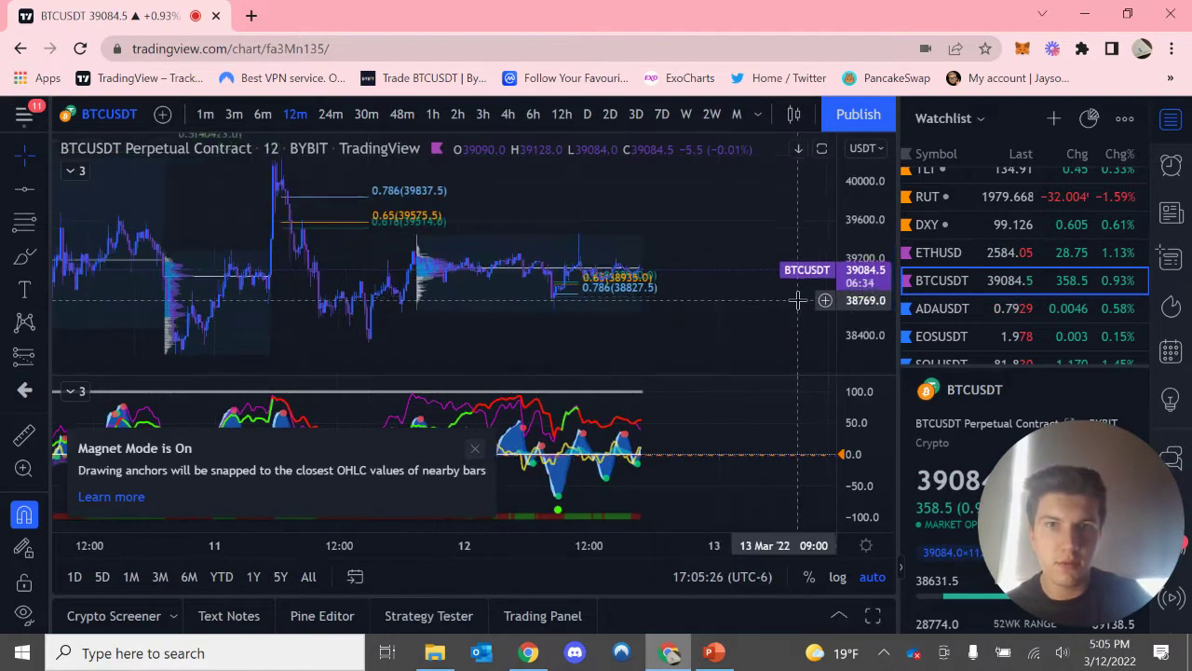
{"action": "left_click_drag", "start_coordinate": [882, 279], "coordinate": [882, 223]}
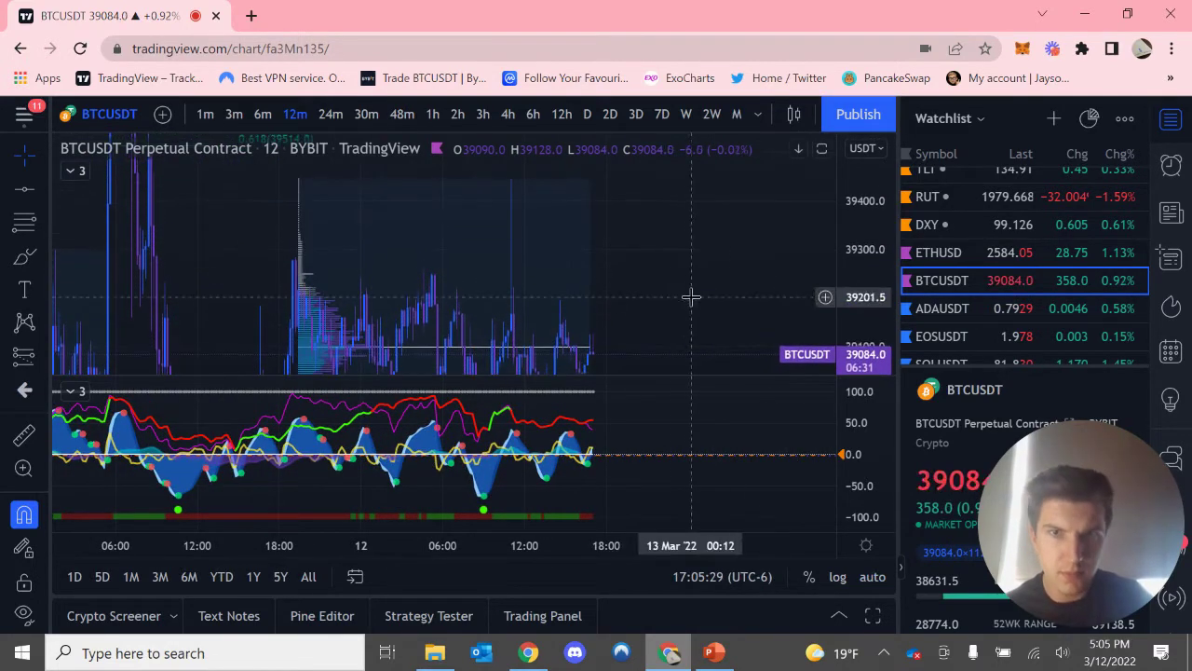
{"action": "left_click_drag", "start_coordinate": [687, 296], "coordinate": [697, 250]}
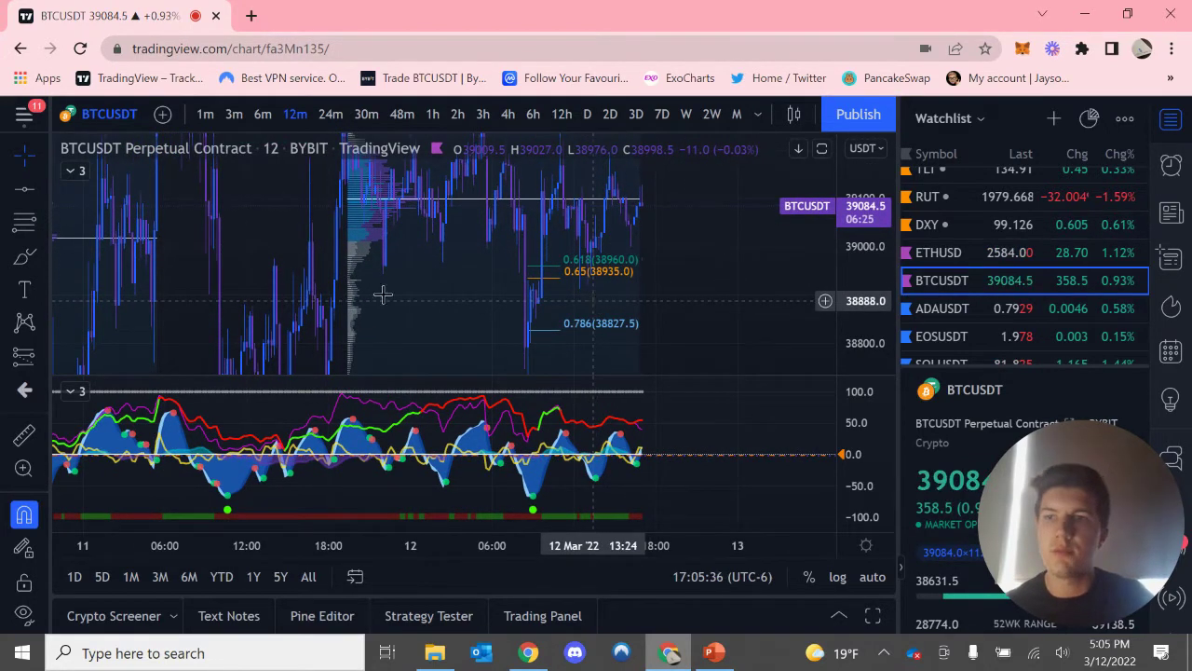
- Draw a trend line joining the two recent lows in the oscillator pane
{"action": "left_click", "coordinate": [40, 187]}
{"action": "left_click", "coordinate": [97, 124]}
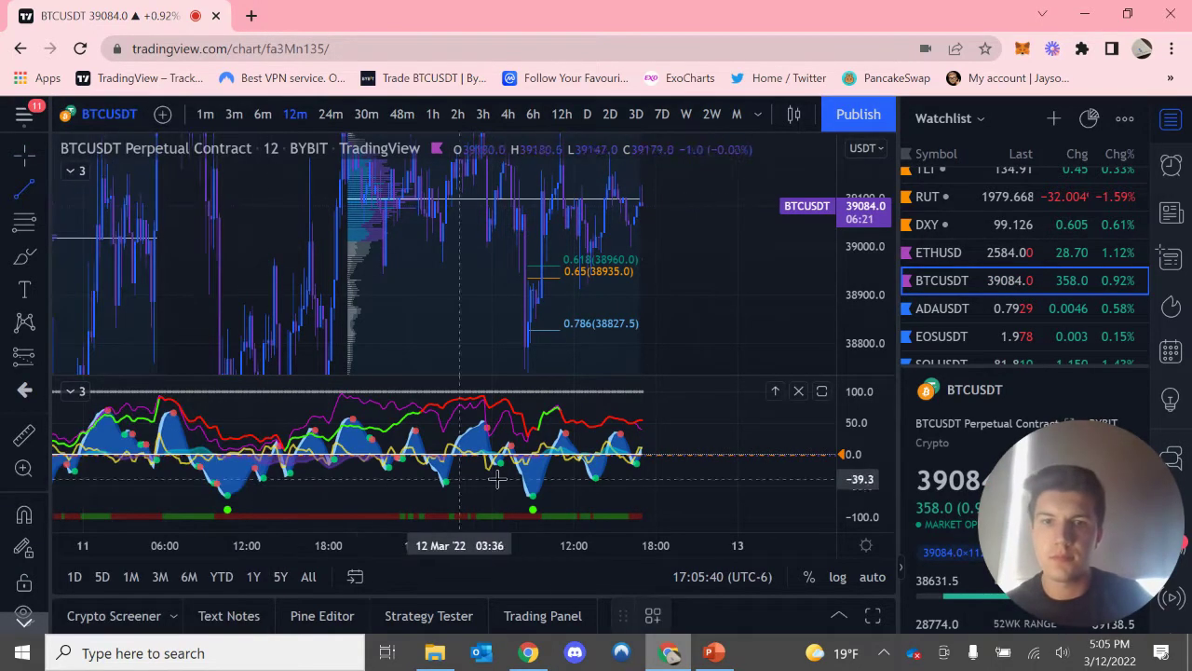
{"action": "left_click", "coordinate": [531, 494]}
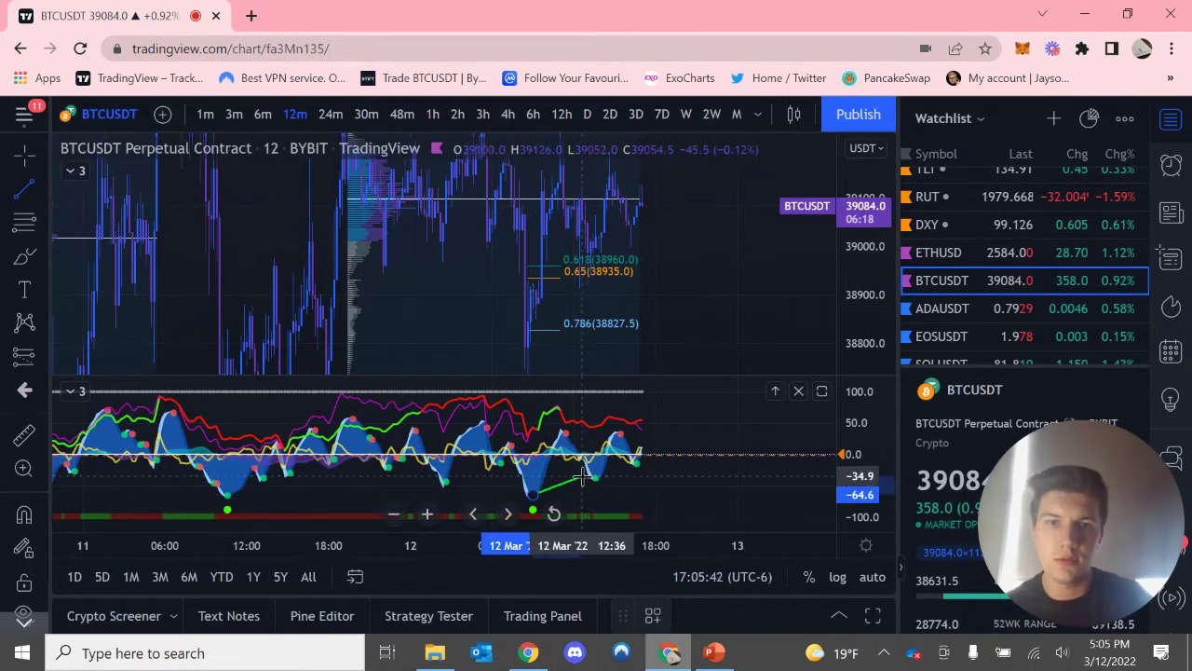
{"action": "key", "text": "Escape"}
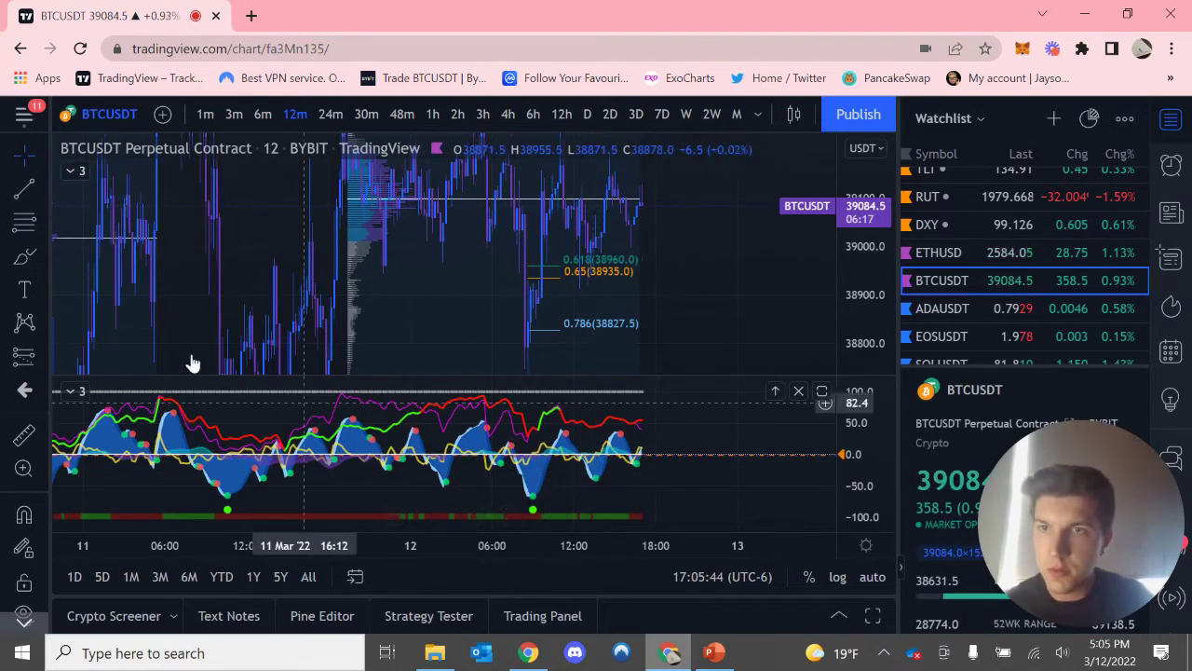
{"action": "key", "text": "alt+t"}
{"action": "left_click", "coordinate": [444, 482]}
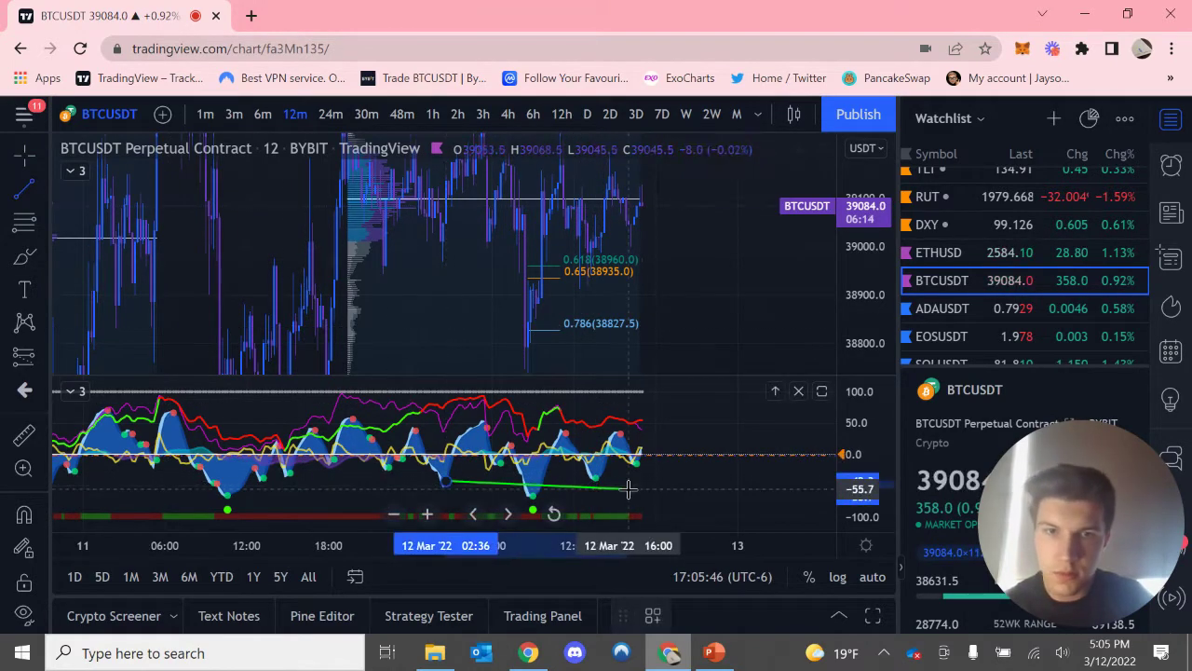
{"action": "left_click", "coordinate": [598, 476]}
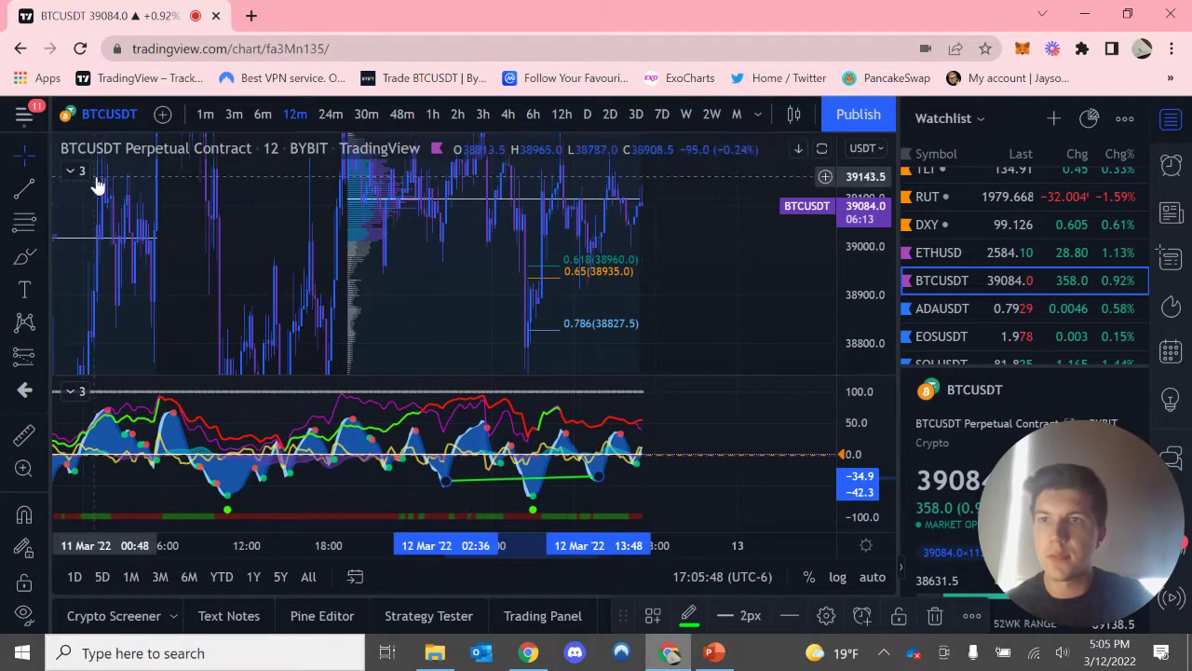
{"action": "key", "text": "alt+t"}
- Remove the extra trend line drawn in the price pane
{"action": "left_click", "coordinate": [439, 244]}
{"action": "left_click", "coordinate": [587, 275]}
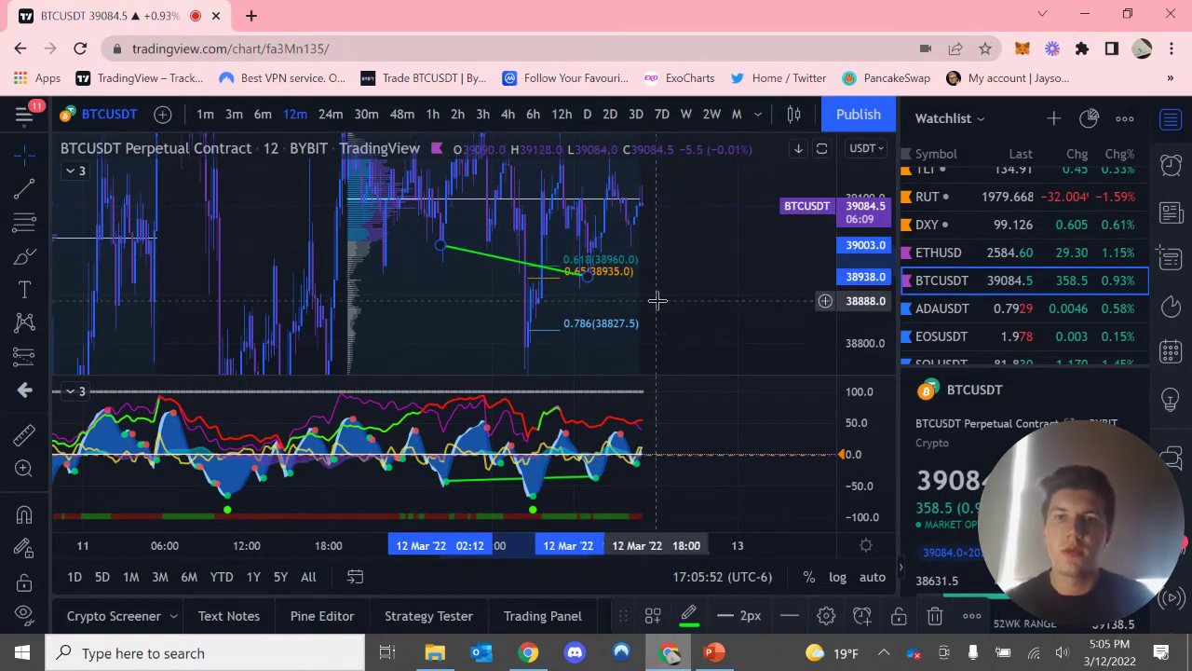
{"action": "key", "text": "Delete"}
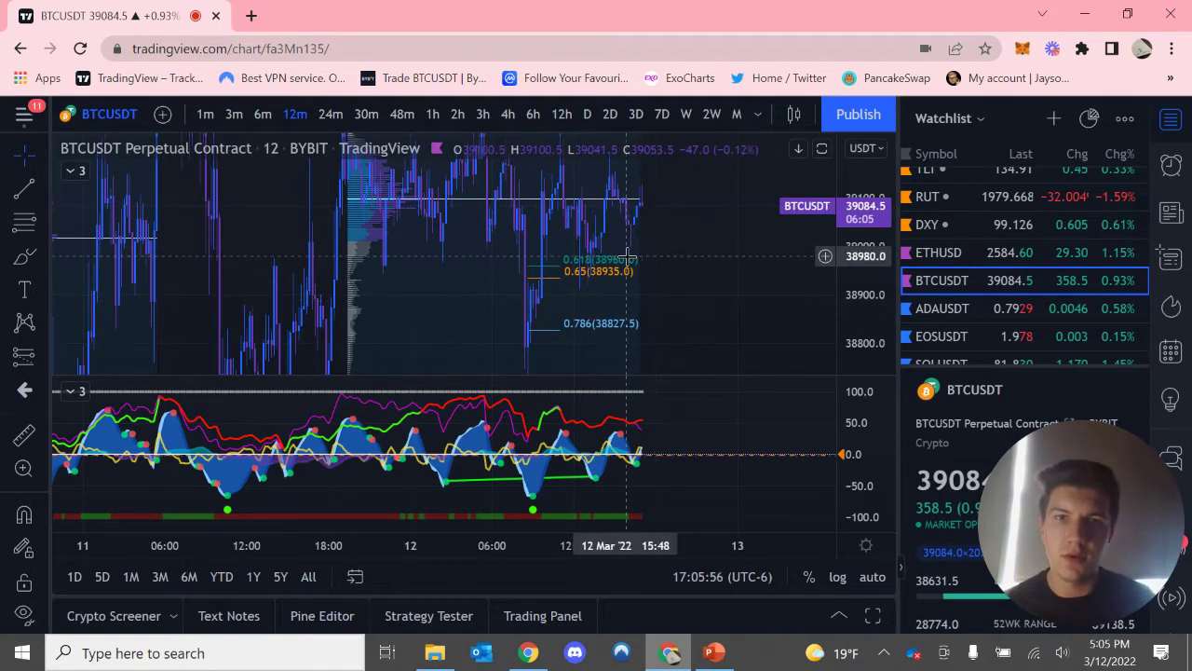
- Place a Long Position near 38964.5 with its stop raised to 38687.5
{"action": "left_click", "coordinate": [41, 356]}
{"action": "left_click", "coordinate": [31, 361]}
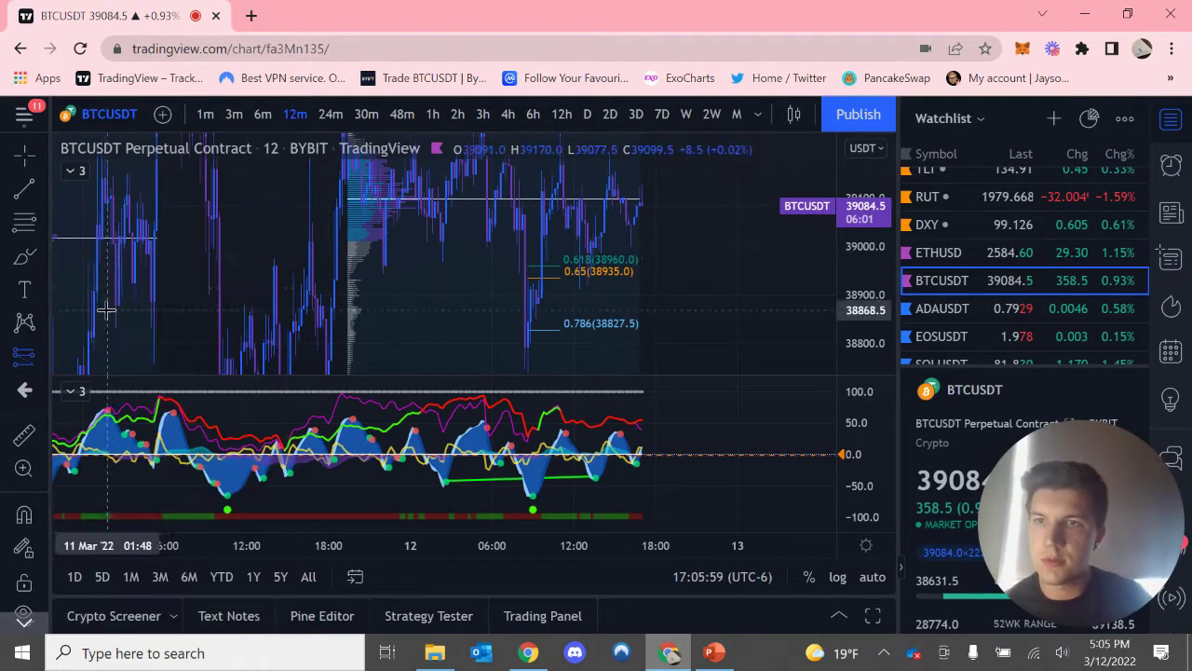
{"action": "left_click", "coordinate": [40, 355]}
{"action": "left_click", "coordinate": [103, 272]}
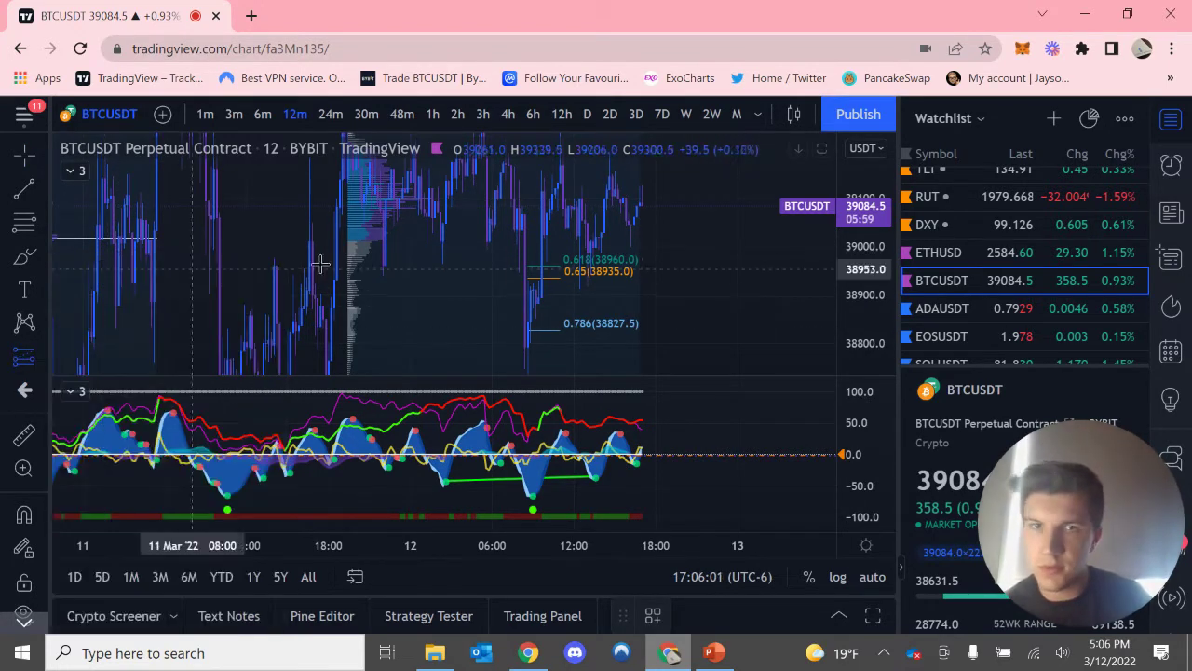
{"action": "left_click", "coordinate": [596, 267]}
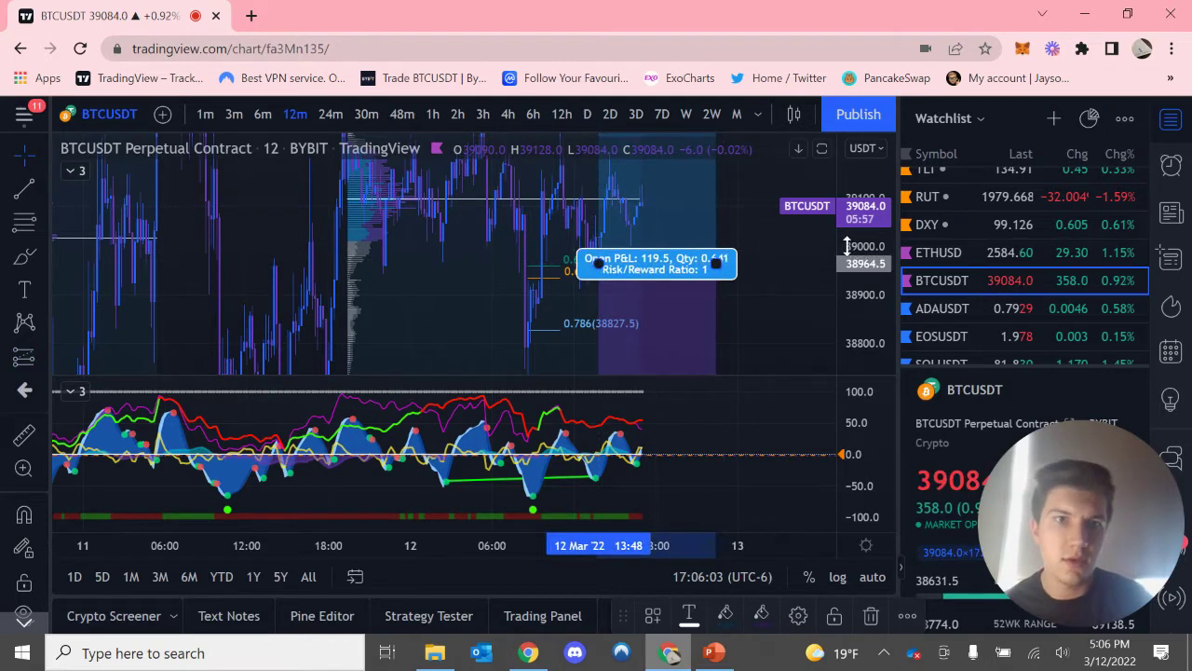
{"action": "left_click_drag", "start_coordinate": [855, 246], "coordinate": [881, 335]}
{"action": "left_click_drag", "start_coordinate": [580, 347], "coordinate": [601, 290]}
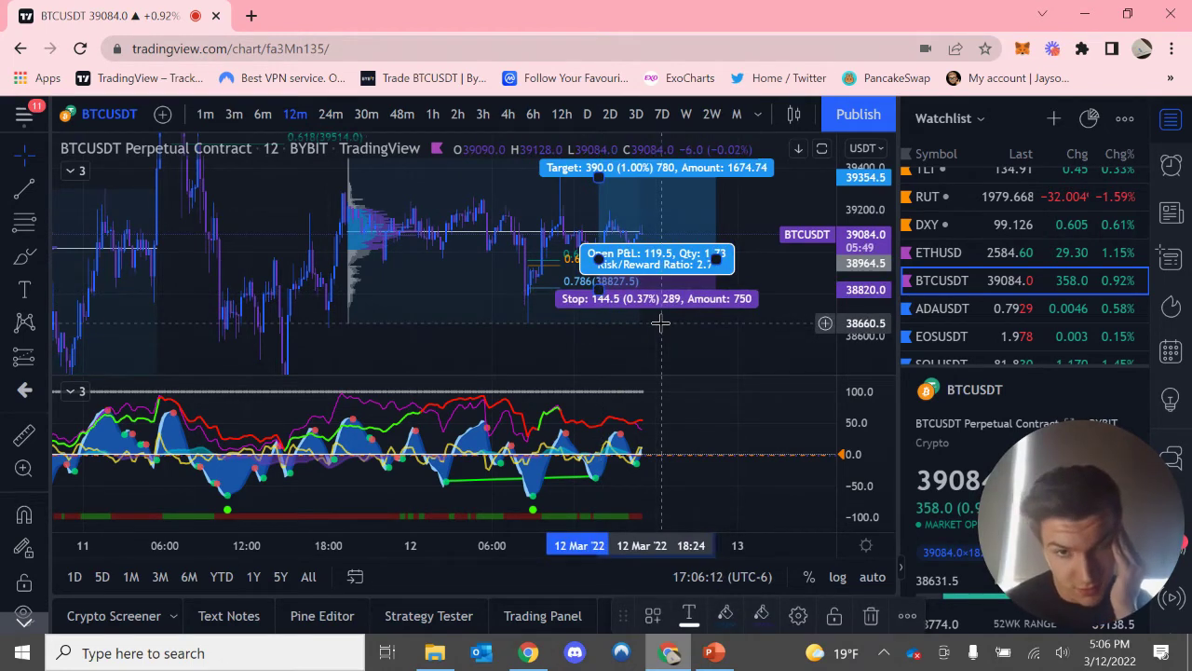
- Raise the long position's target to 548 (1.41%) and zoom in around the entry
{"action": "left_click_drag", "start_coordinate": [875, 270], "coordinate": [878, 315]}
{"action": "left_click_drag", "start_coordinate": [599, 205], "coordinate": [599, 185]}
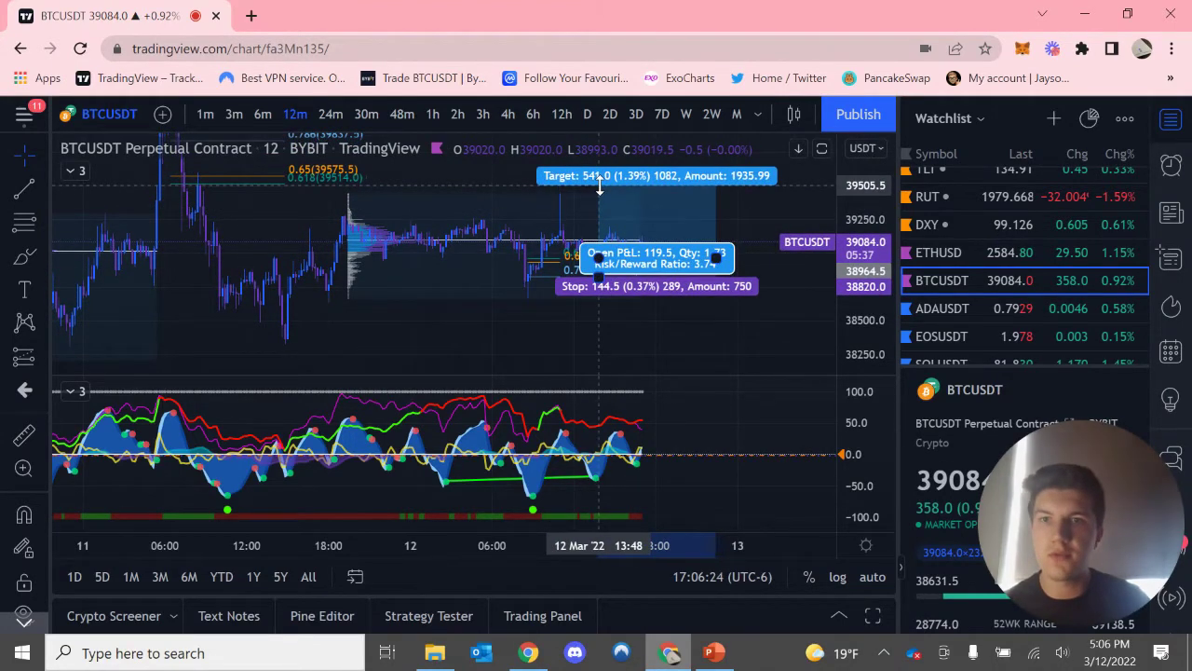
{"action": "left_click_drag", "start_coordinate": [601, 186], "coordinate": [601, 186]}
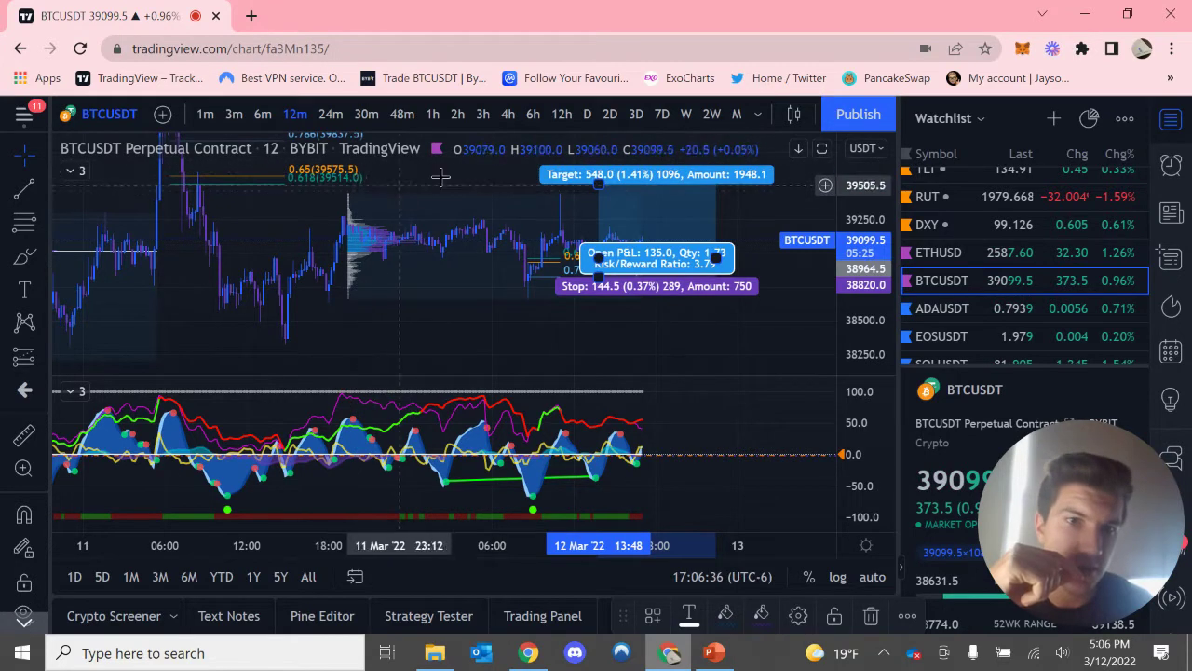
{"action": "left_click_drag", "start_coordinate": [864, 281], "coordinate": [868, 216]}
{"action": "left_click_drag", "start_coordinate": [871, 277], "coordinate": [867, 161]}
{"action": "left_click_drag", "start_coordinate": [870, 306], "coordinate": [867, 203]}
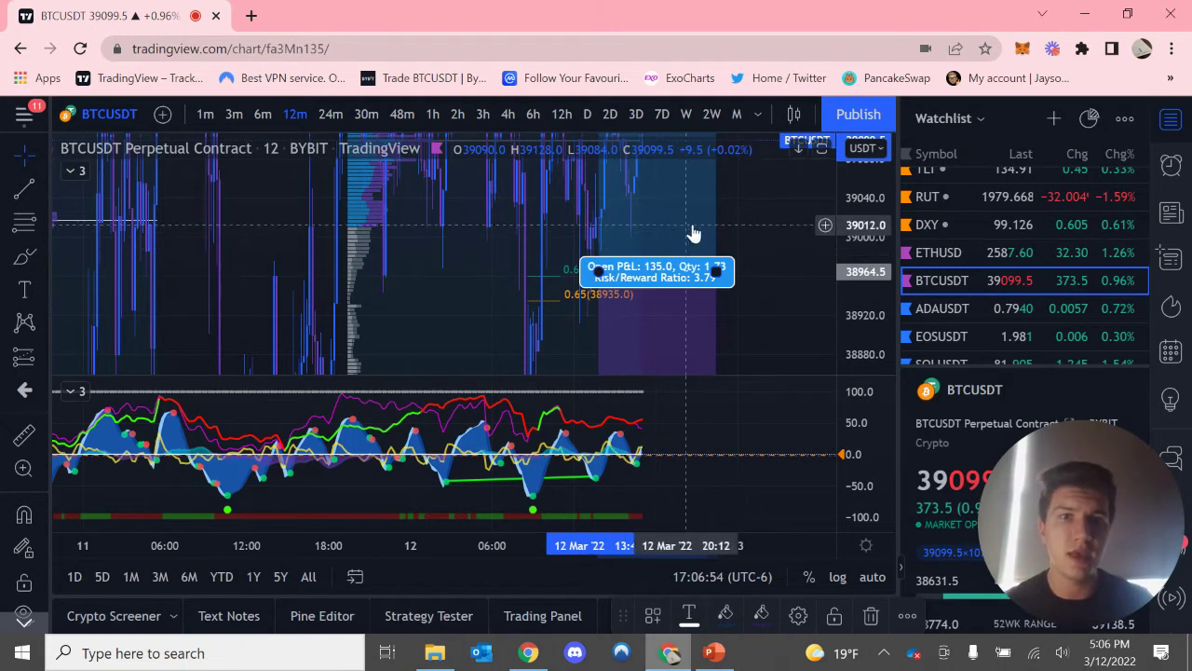
{"action": "left_click", "coordinate": [741, 229]}
{"action": "left_click", "coordinate": [24, 434]}
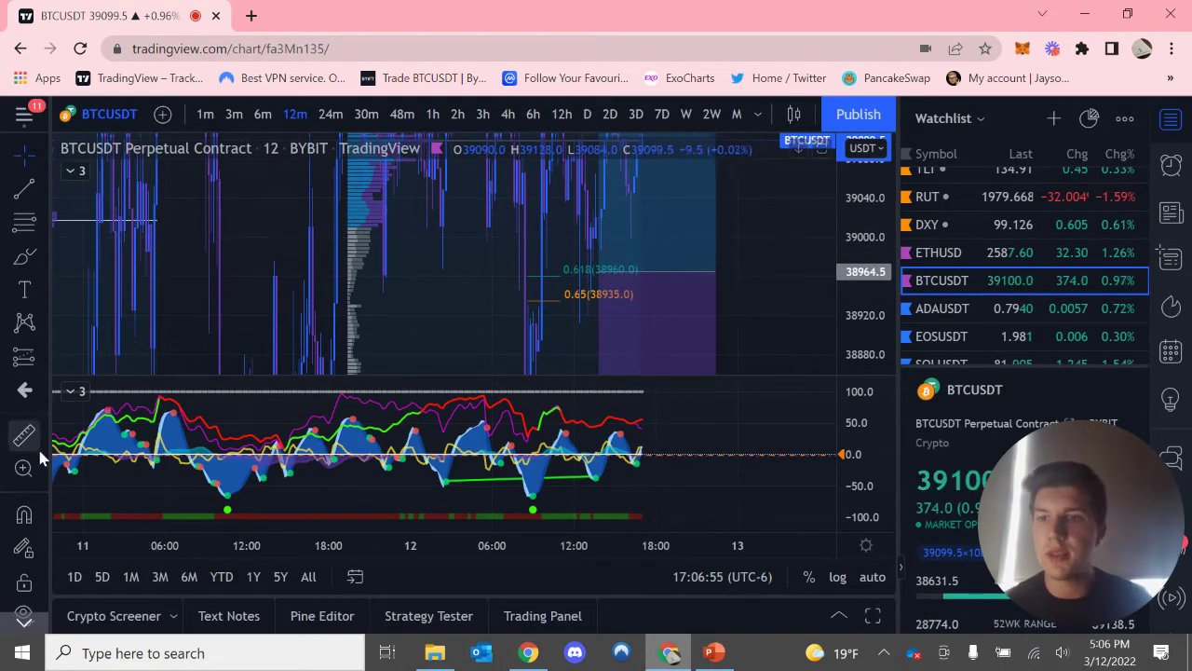
{"action": "left_click", "coordinate": [644, 273]}
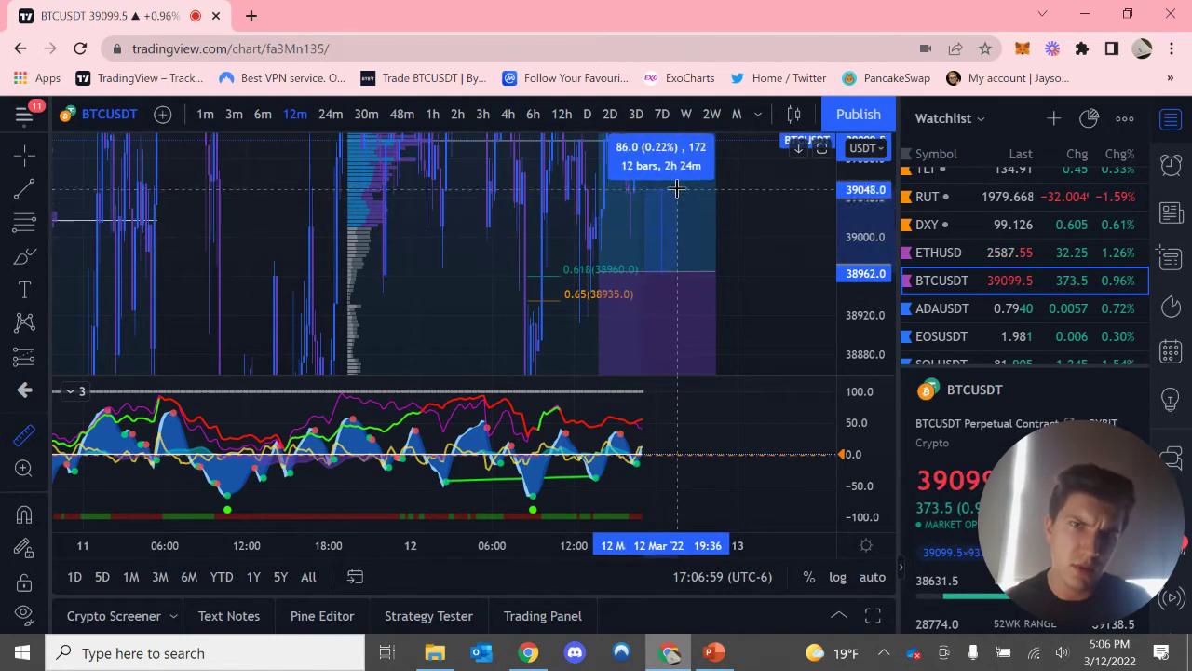
{"action": "left_click_drag", "start_coordinate": [867, 200], "coordinate": [869, 307]}
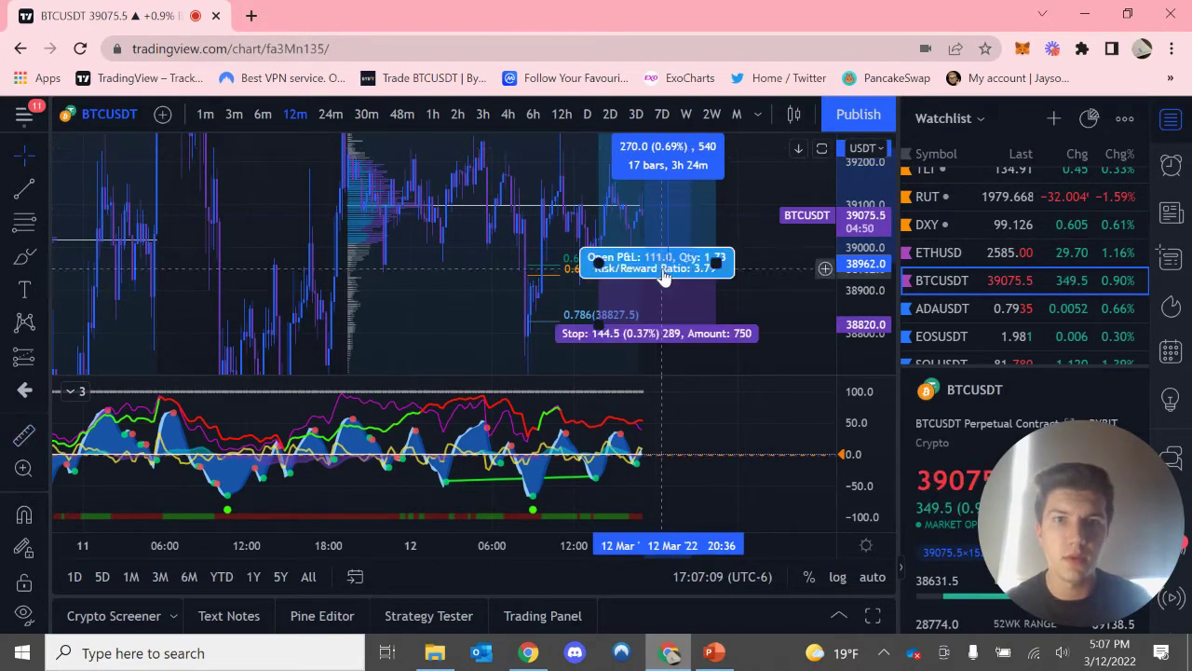
- Move the long position's stop loss up to the entry price for break-even
{"action": "left_click", "coordinate": [609, 341]}
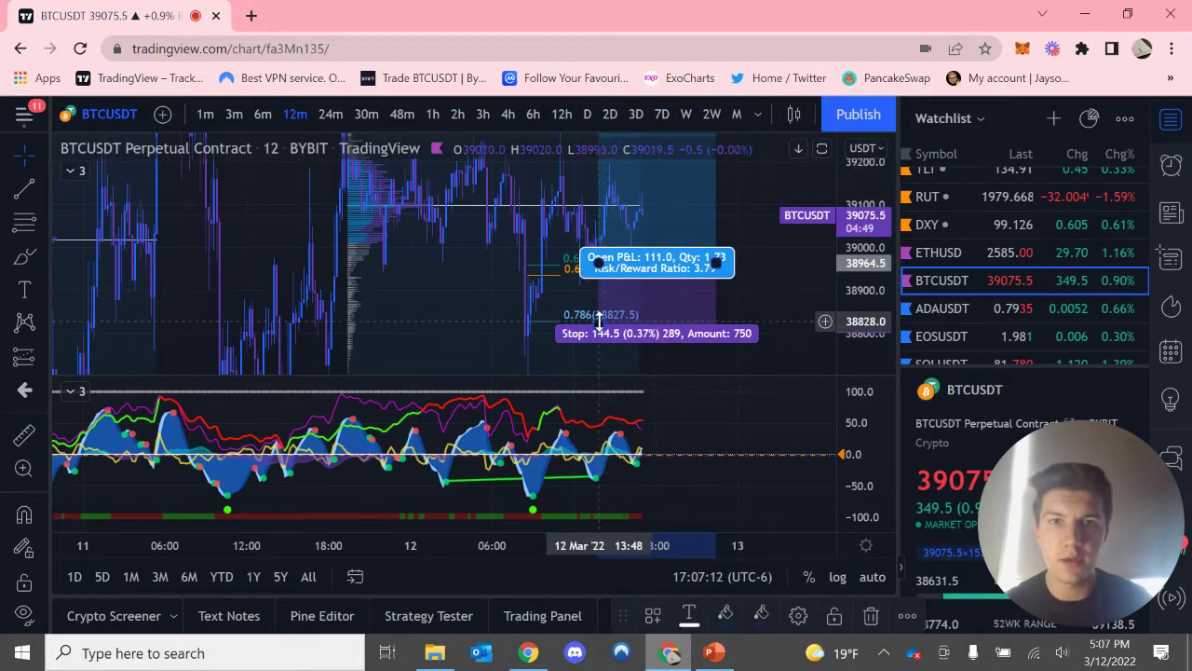
{"action": "left_click_drag", "start_coordinate": [609, 341], "coordinate": [616, 266]}
{"action": "left_click_drag", "start_coordinate": [875, 242], "coordinate": [876, 265]}
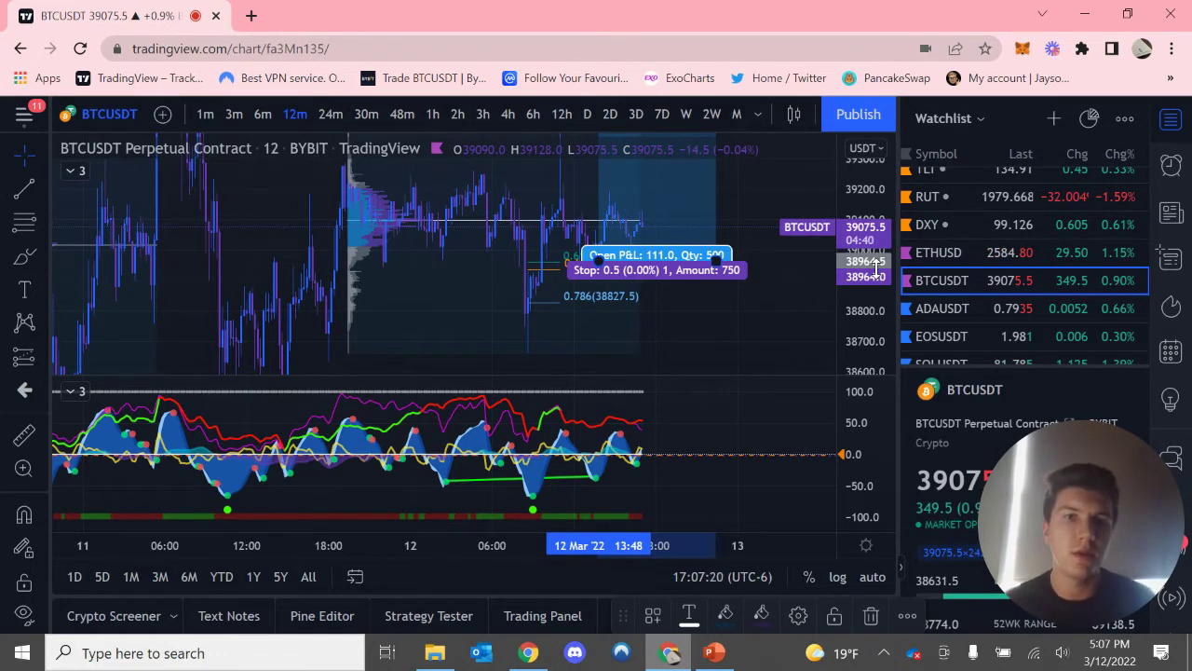
- Raise the long position's target slightly, then delete the position and refit the price scale
{"action": "left_click_drag", "start_coordinate": [870, 184], "coordinate": [839, 297]}
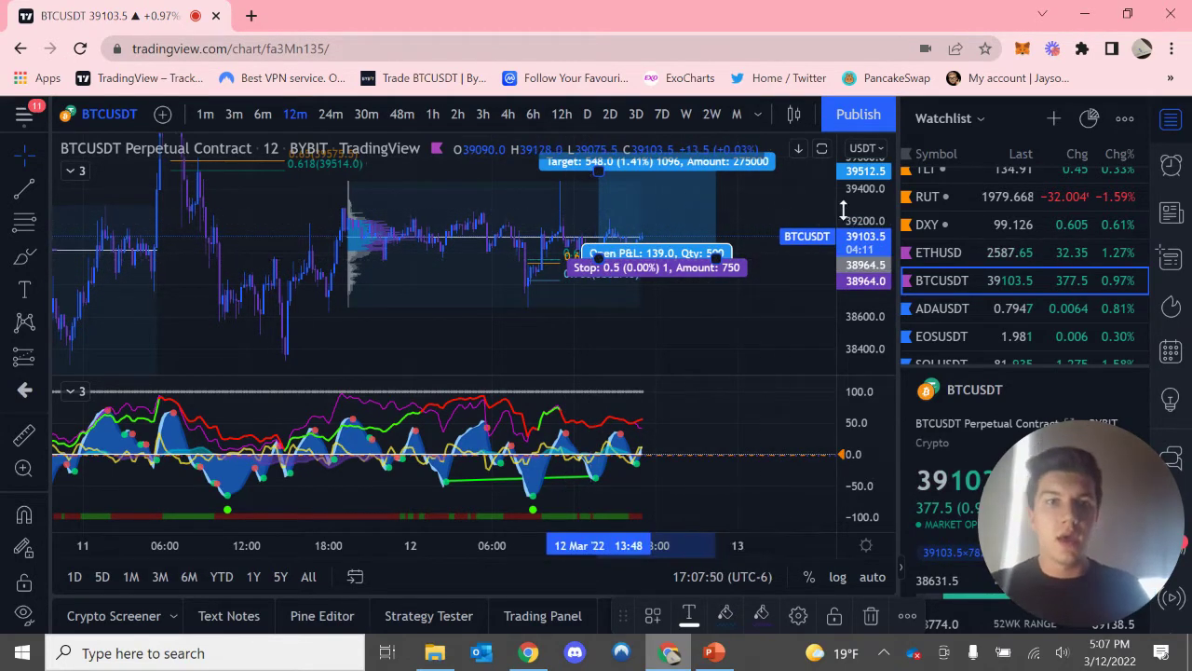
{"action": "left_click_drag", "start_coordinate": [858, 200], "coordinate": [865, 242]}
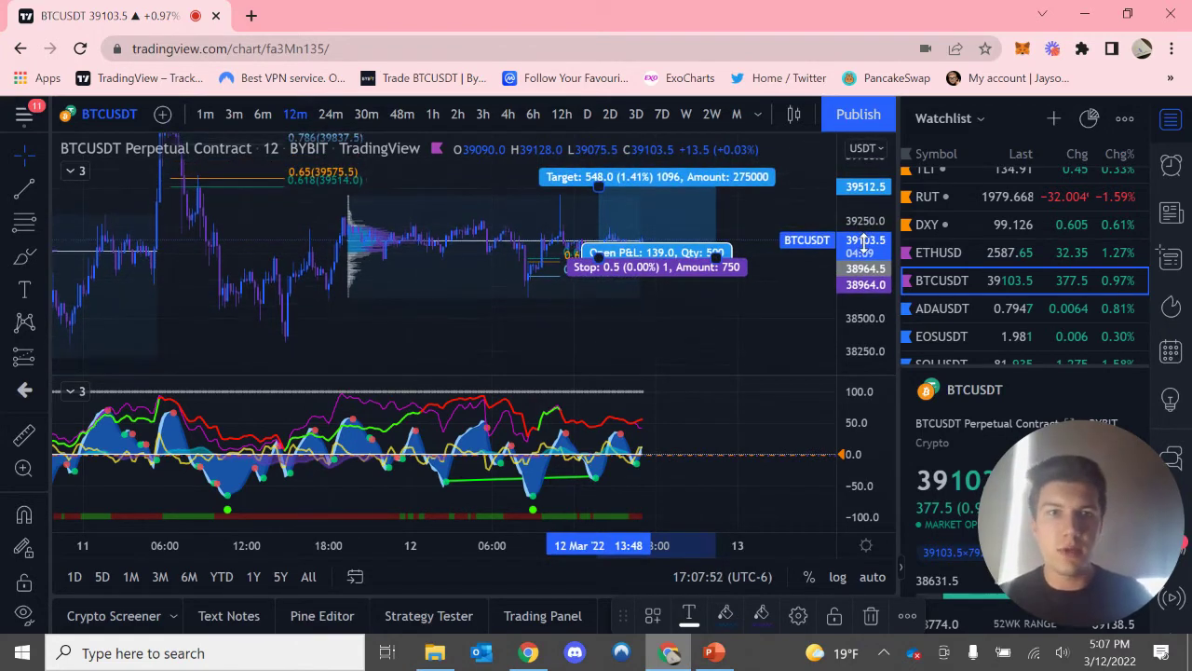
{"action": "left_click_drag", "start_coordinate": [598, 185], "coordinate": [603, 142]}
{"action": "left_click_drag", "start_coordinate": [864, 209], "coordinate": [862, 311]}
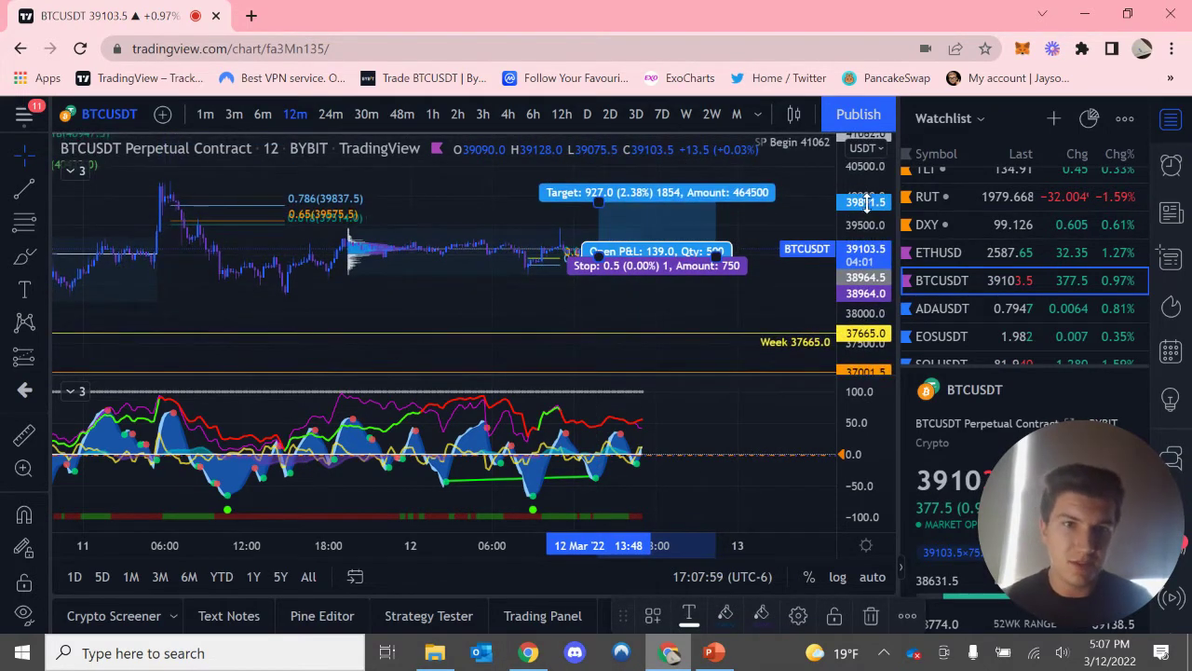
{"action": "left_click_drag", "start_coordinate": [863, 209], "coordinate": [863, 280]}
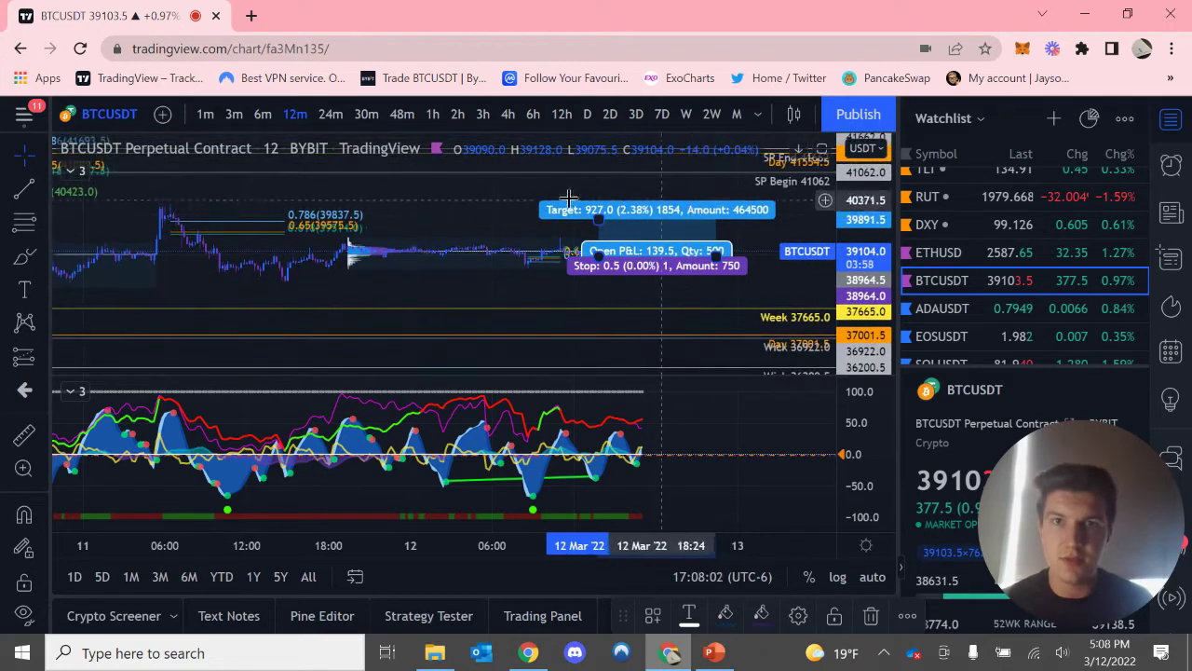
{"action": "key", "text": "Delete"}
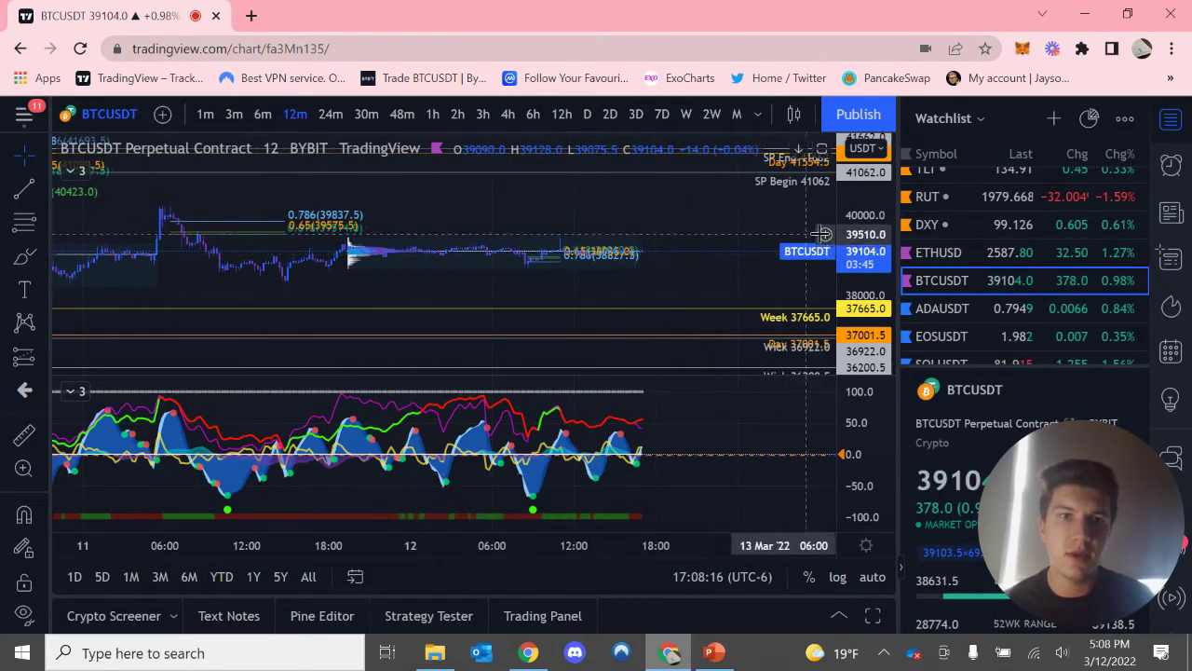
{"action": "double_click", "coordinate": [855, 254]}
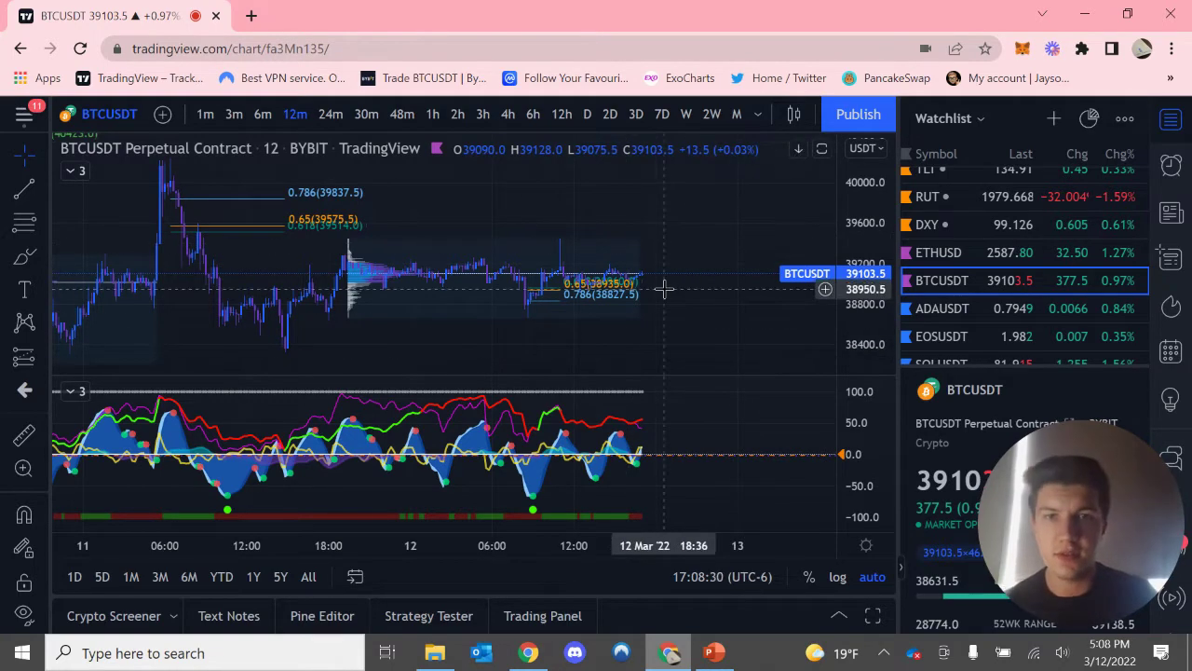
- Switch the BTCUSDT chart to 4-hour candles
{"action": "left_click", "coordinate": [508, 113]}
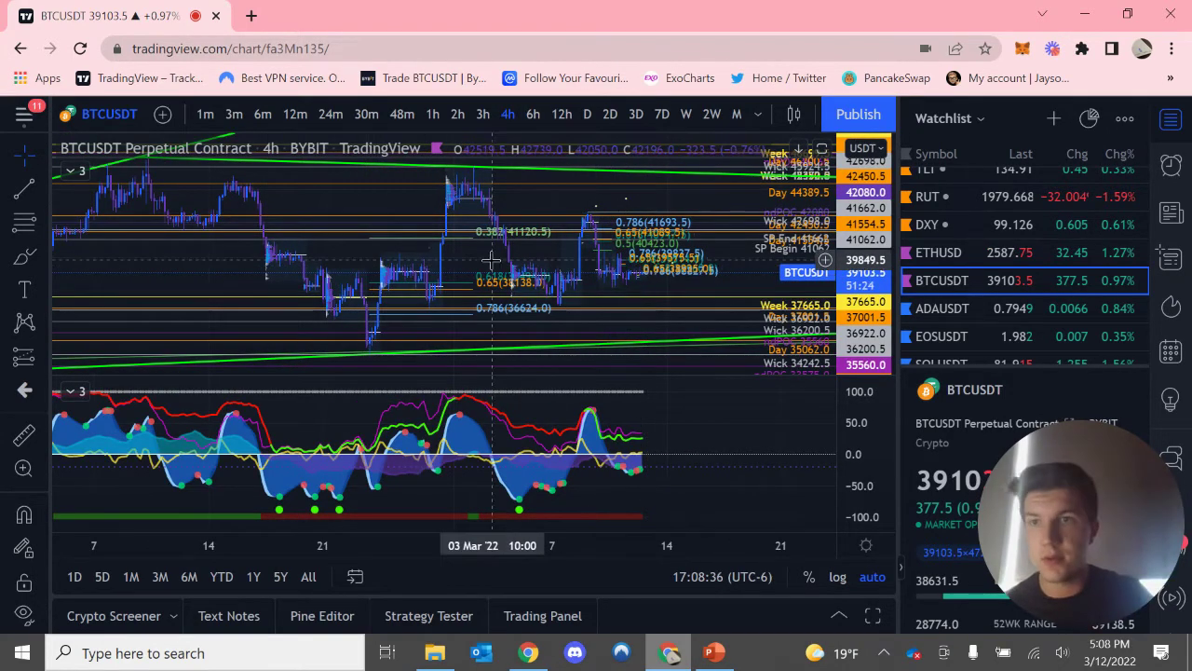
{"action": "left_click_drag", "start_coordinate": [1100, 545], "coordinate": [139, 538]}
{"action": "scroll", "coordinate": [1171, 596], "scroll_direction": "down", "scroll_amount": 2}
- Delete the three brush drawings from the Object tree and return to the watchlist
{"action": "left_click", "coordinate": [1171, 563]}
{"action": "left_click", "coordinate": [1132, 272]}
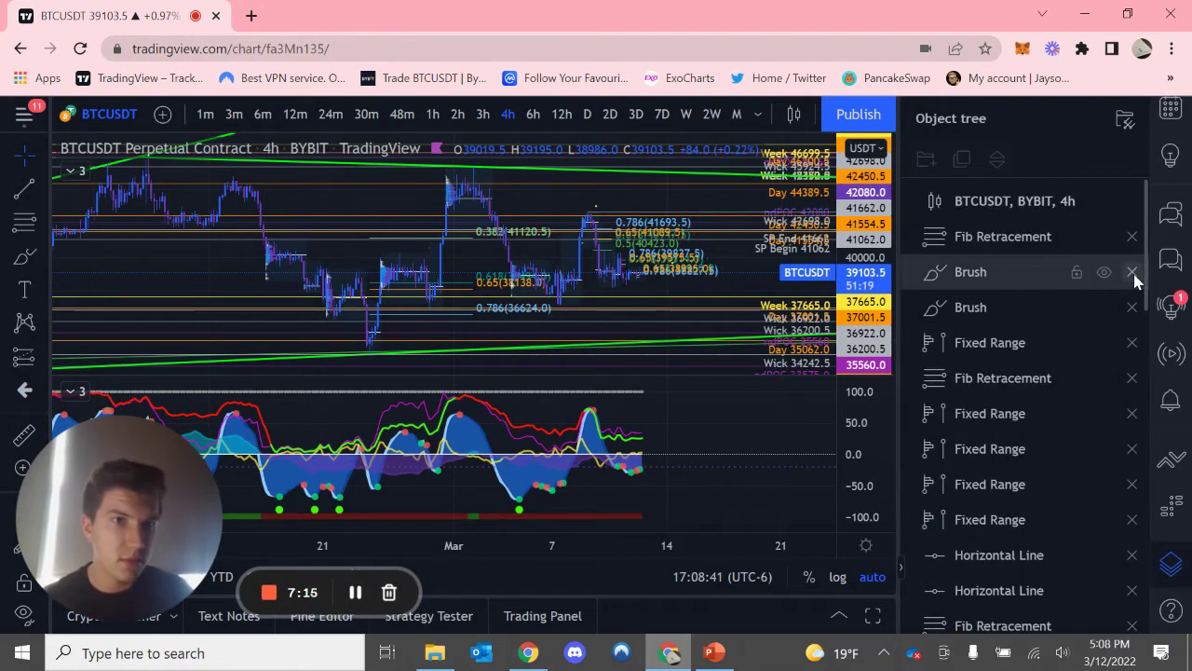
{"action": "left_click", "coordinate": [1133, 272]}
{"action": "left_click", "coordinate": [1133, 272]}
{"action": "scroll", "coordinate": [1171, 213], "scroll_direction": "up", "scroll_amount": 2}
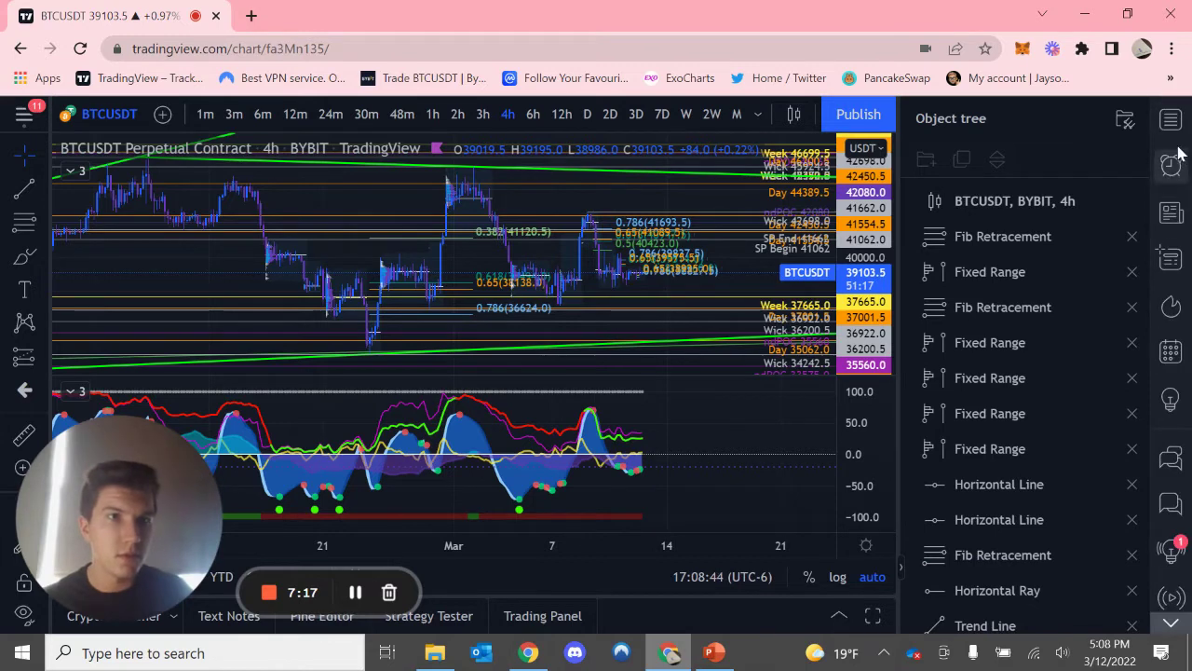
{"action": "left_click", "coordinate": [1171, 119]}
- Zoom and pan the 4-hour chart to bring the Week 37665 level and recent candles into view
{"action": "left_click_drag", "start_coordinate": [101, 510], "coordinate": [1095, 521]}
{"action": "scroll", "coordinate": [677, 287], "scroll_direction": "right", "scroll_amount": 5}
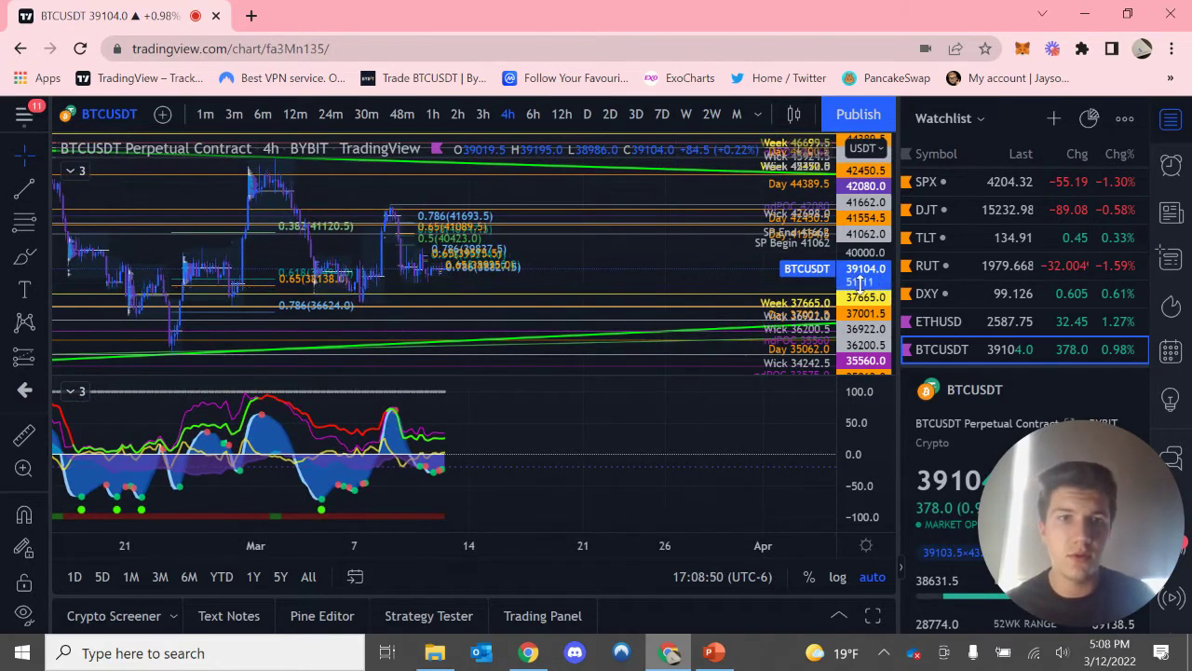
{"action": "left_click_drag", "start_coordinate": [865, 308], "coordinate": [864, 238]}
{"action": "scroll", "coordinate": [597, 247], "scroll_direction": "left", "scroll_amount": 3}
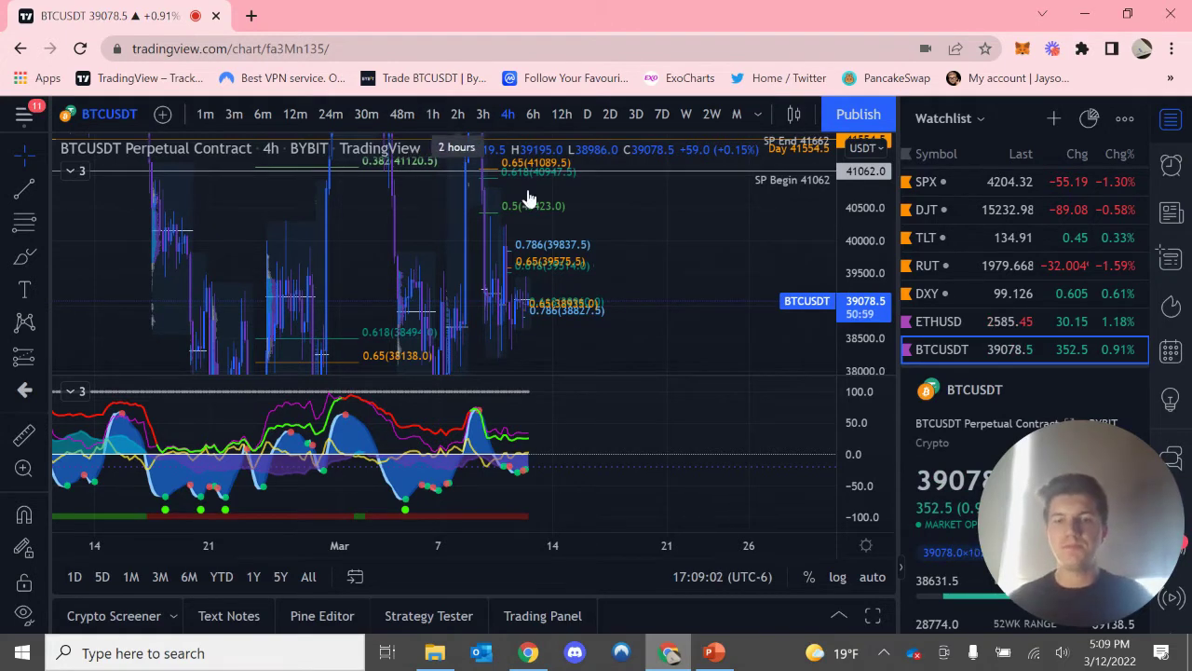
{"action": "left_click_drag", "start_coordinate": [649, 252], "coordinate": [573, 195]}
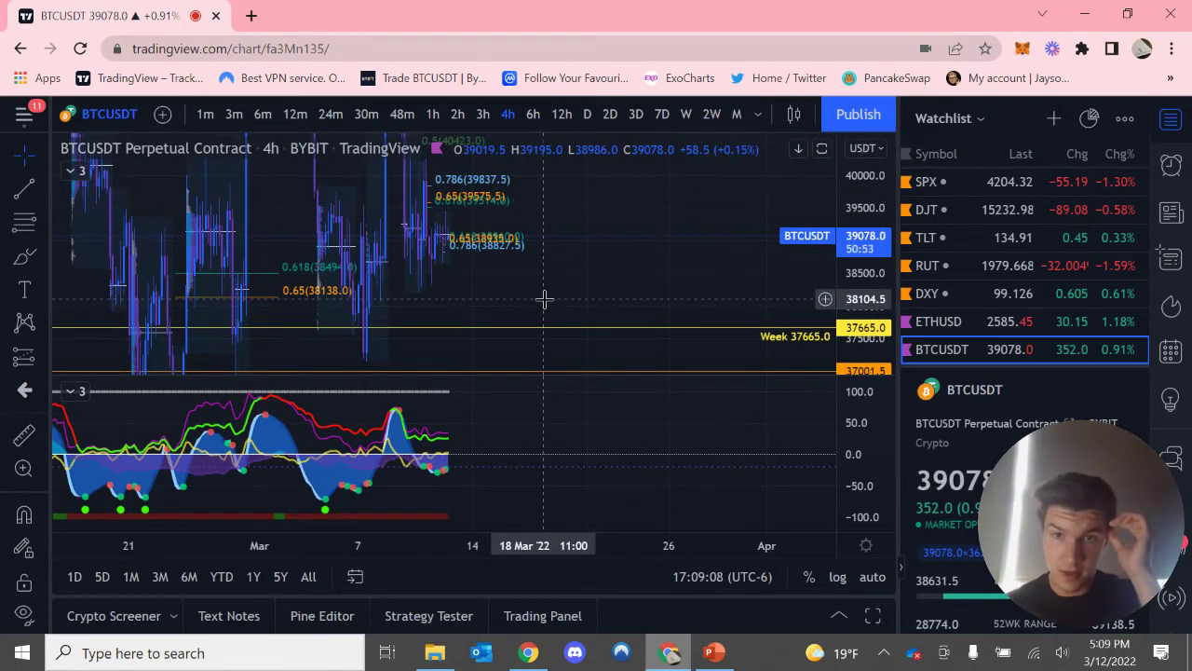
{"action": "scroll", "coordinate": [545, 298], "scroll_direction": "left", "scroll_amount": 5}
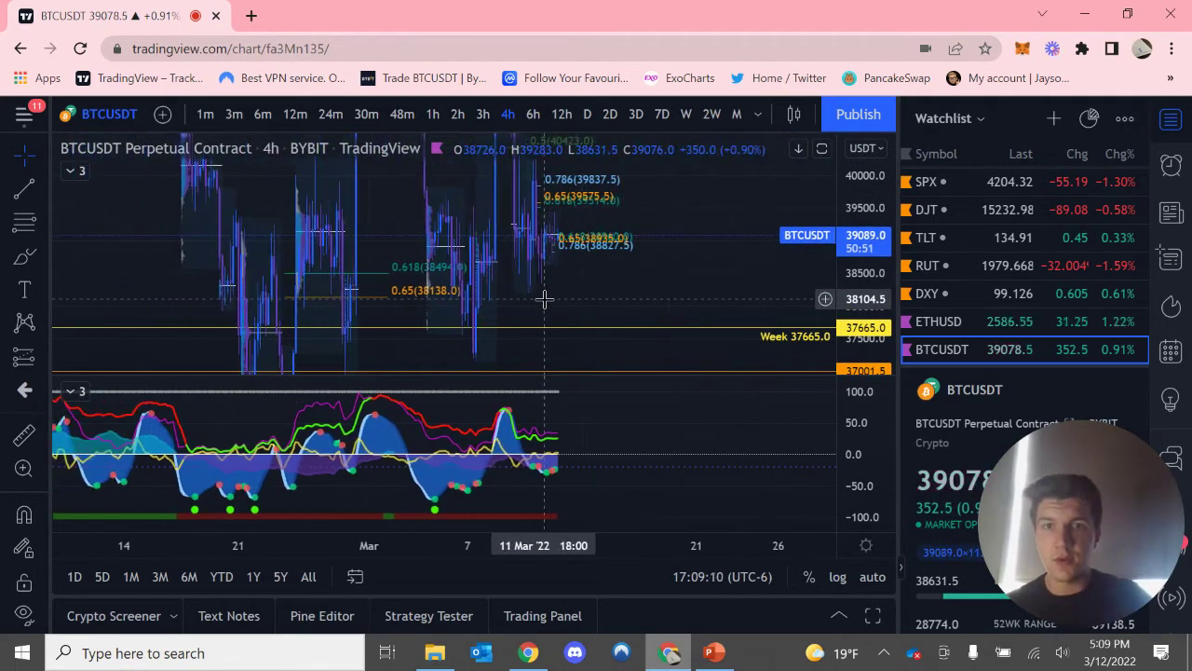
{"action": "left_click_drag", "start_coordinate": [871, 276], "coordinate": [871, 321]}
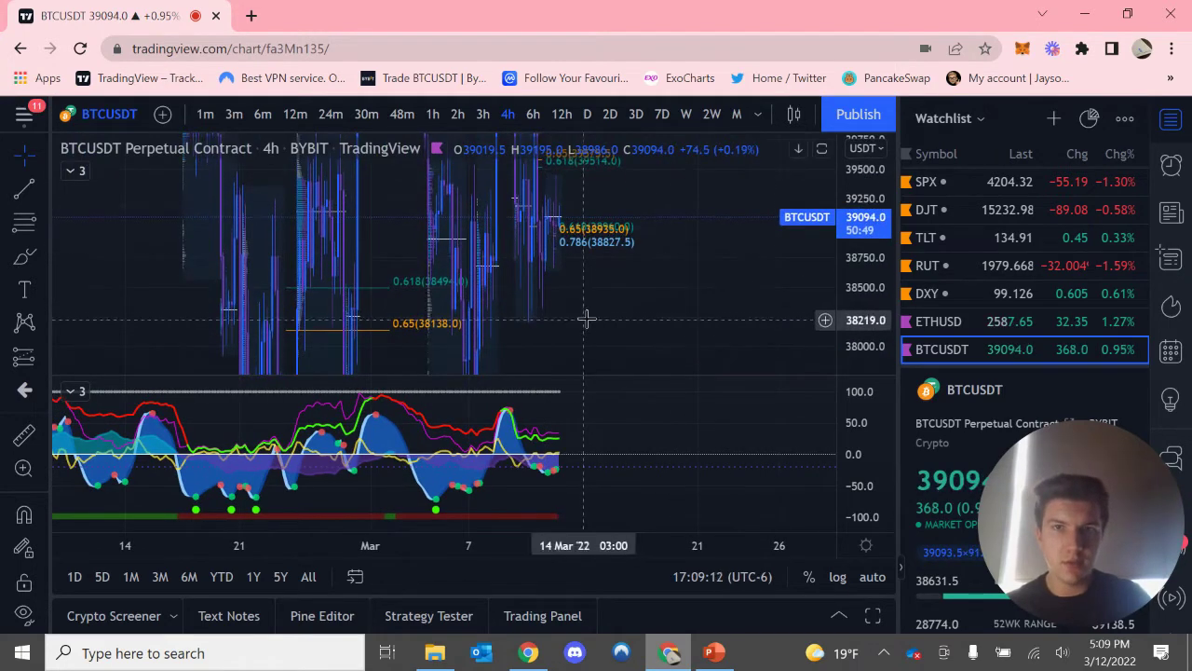
{"action": "left_click_drag", "start_coordinate": [586, 311], "coordinate": [636, 195]}
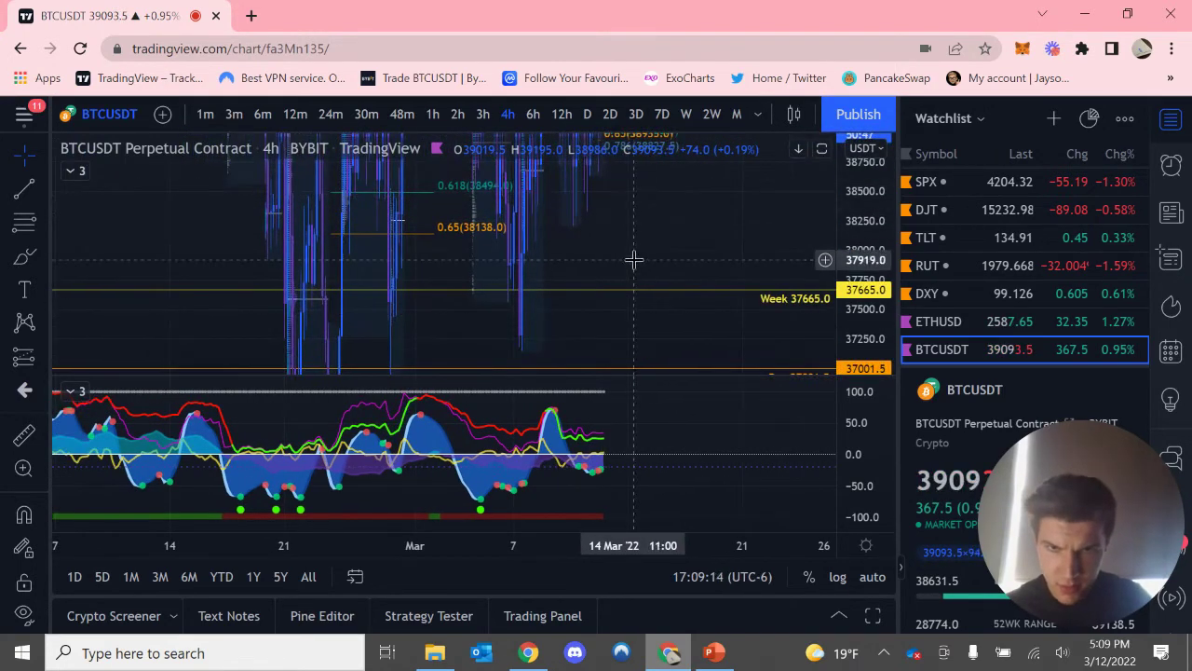
{"action": "left_click_drag", "start_coordinate": [585, 244], "coordinate": [578, 214]}
- Place a Long Position drawing at the entry price on the BTCUSDT 4h chart
{"action": "left_click", "coordinate": [43, 220]}
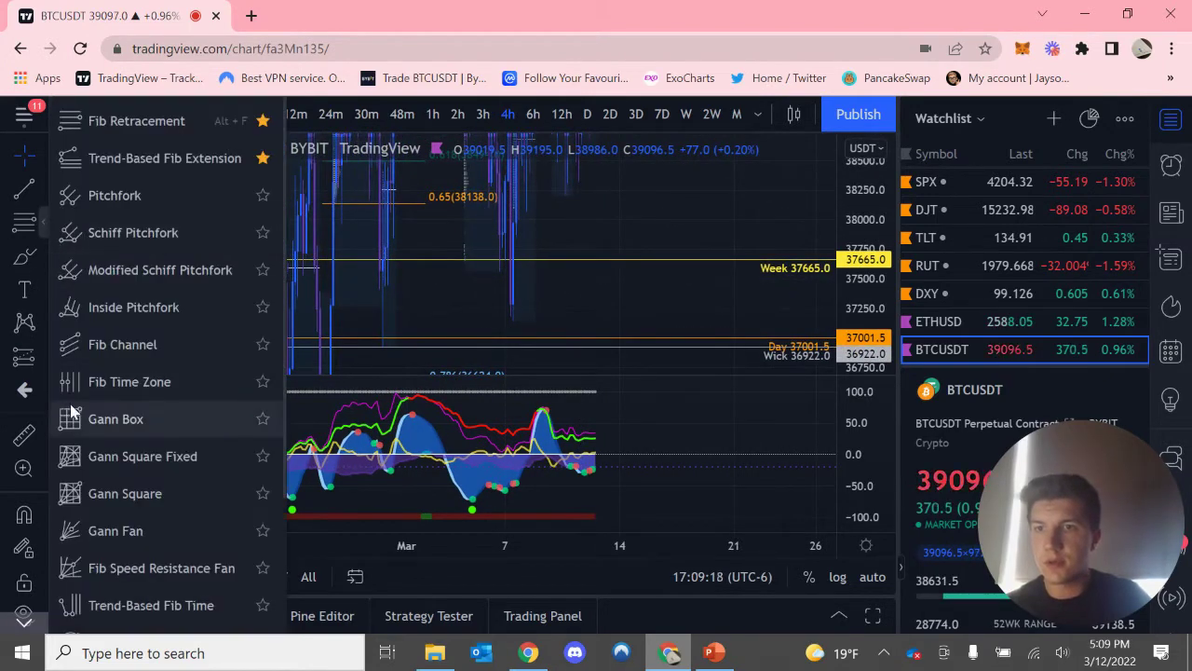
{"action": "left_click", "coordinate": [39, 344]}
{"action": "left_click", "coordinate": [119, 274]}
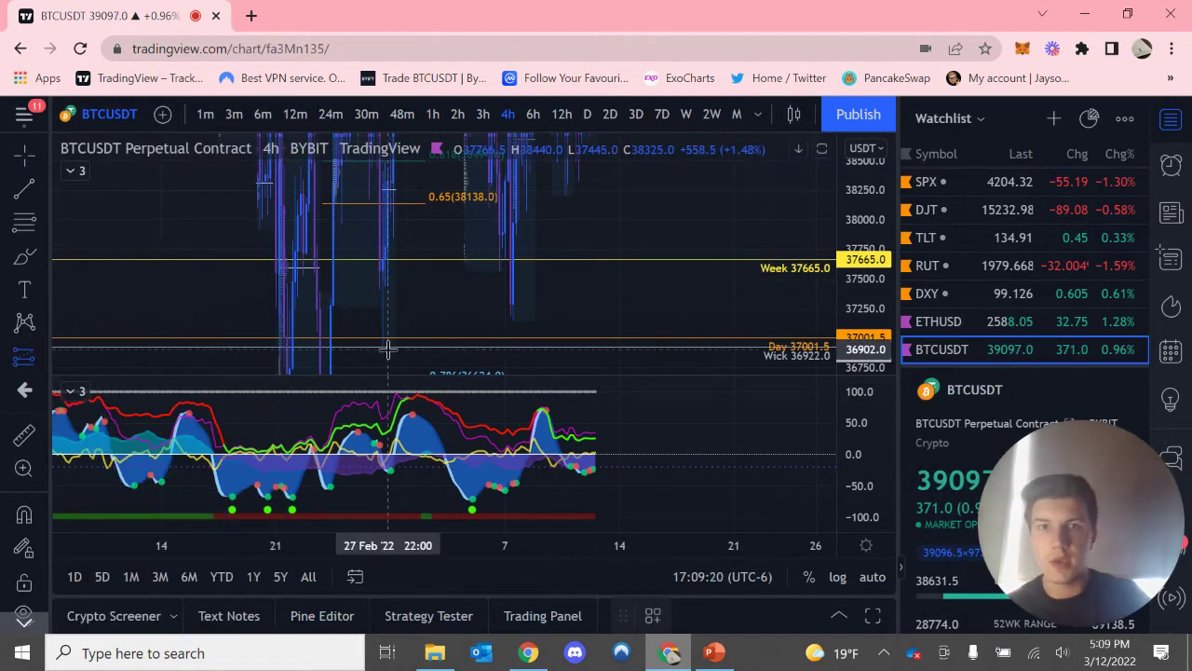
{"action": "left_click", "coordinate": [525, 299]}
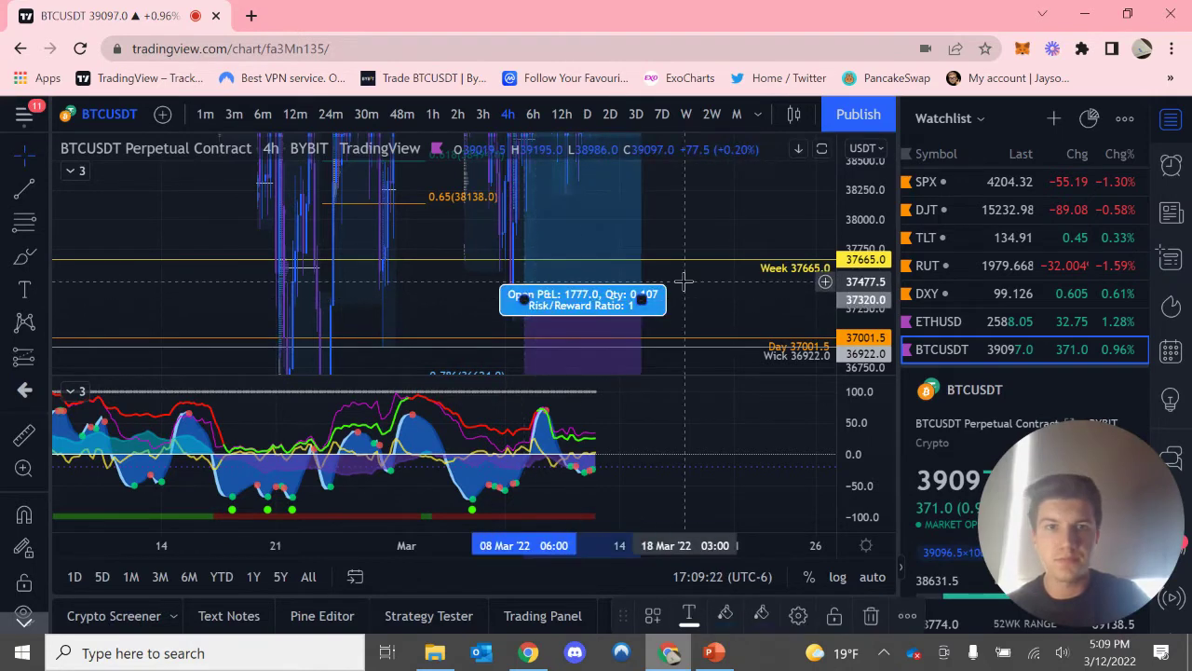
- Raise the stop loss to 803.0 (2.15%) below entry, target 2336.5 (6.26%)
{"action": "left_click_drag", "start_coordinate": [868, 254], "coordinate": [545, 370]}
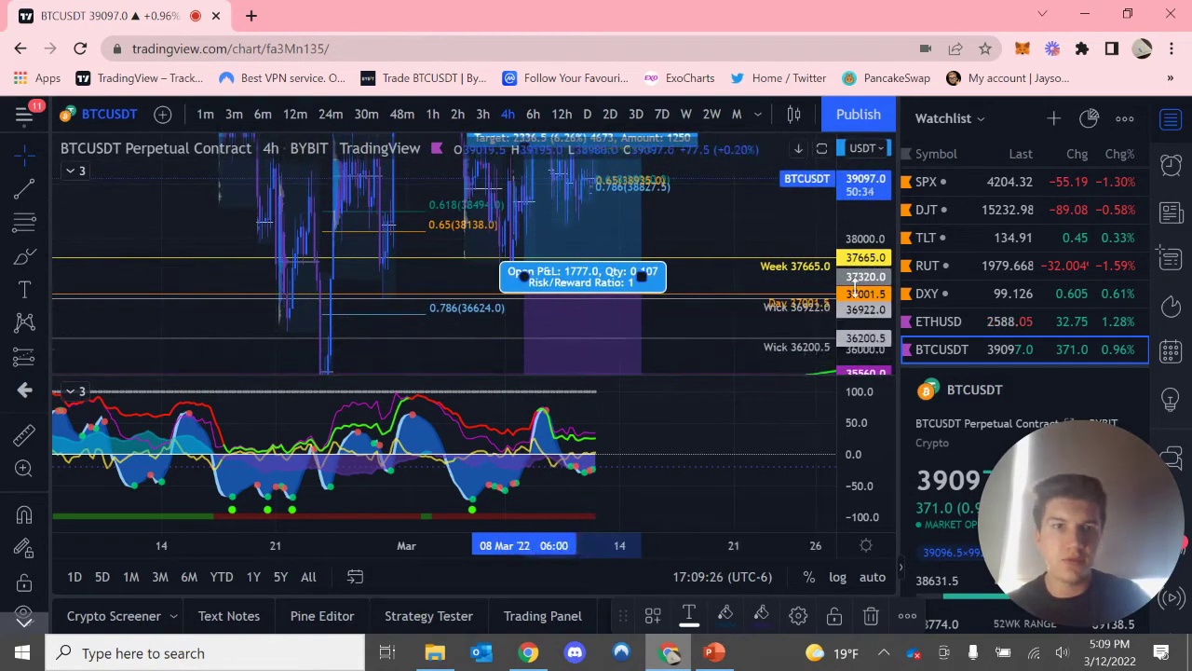
{"action": "left_click_drag", "start_coordinate": [868, 254], "coordinate": [868, 312]}
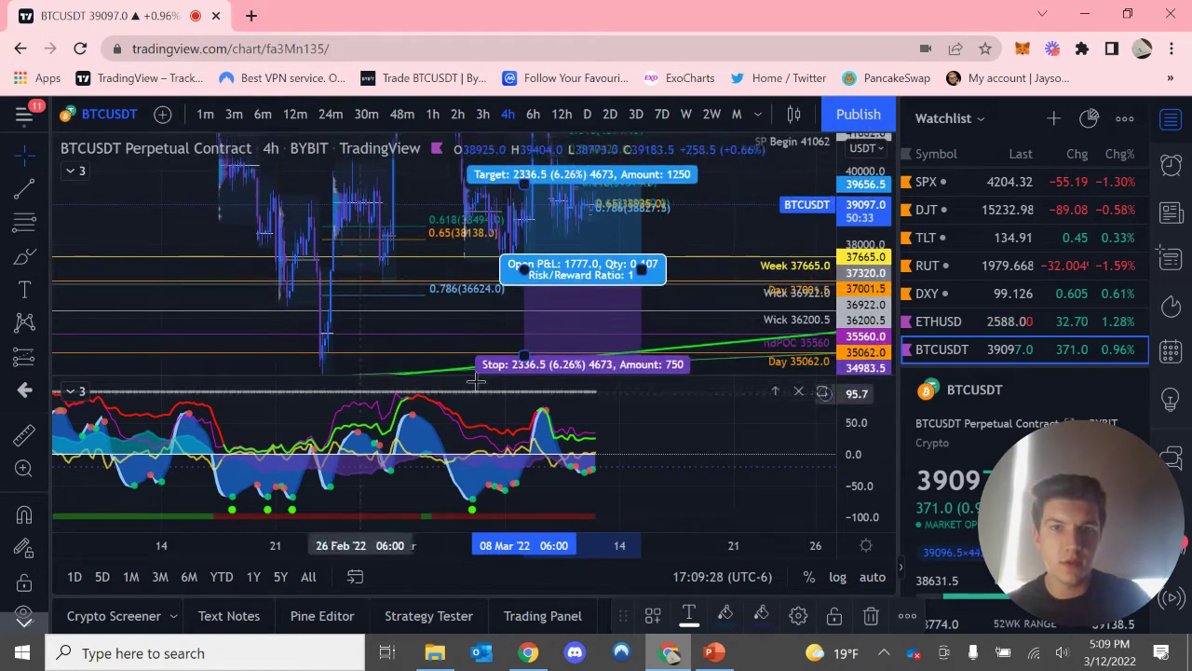
{"action": "mouse_move", "coordinate": [520, 347]}
{"action": "left_mouse_down"}
{"action": "mouse_move", "coordinate": [524, 357]}
{"action": "mouse_move", "coordinate": [537, 312]}
{"action": "mouse_move", "coordinate": [525, 291]}
{"action": "mouse_move", "coordinate": [535, 299]}
{"action": "left_mouse_up"}
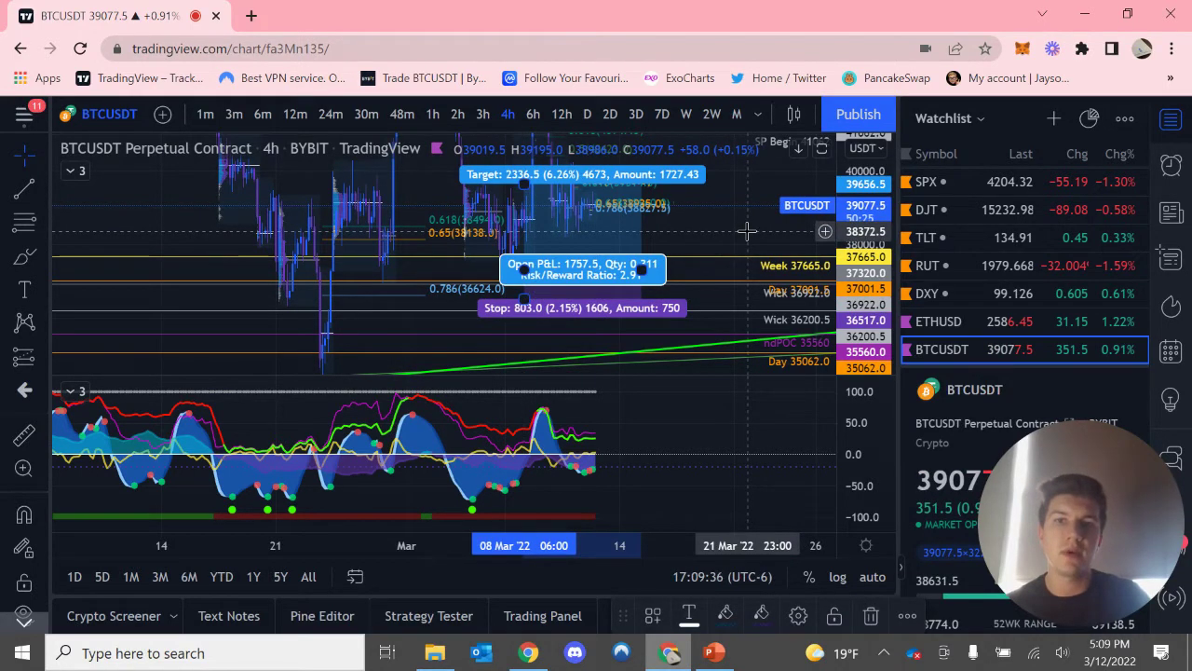
{"action": "scroll", "coordinate": [868, 240], "scroll_direction": "up", "scroll_amount": 3}
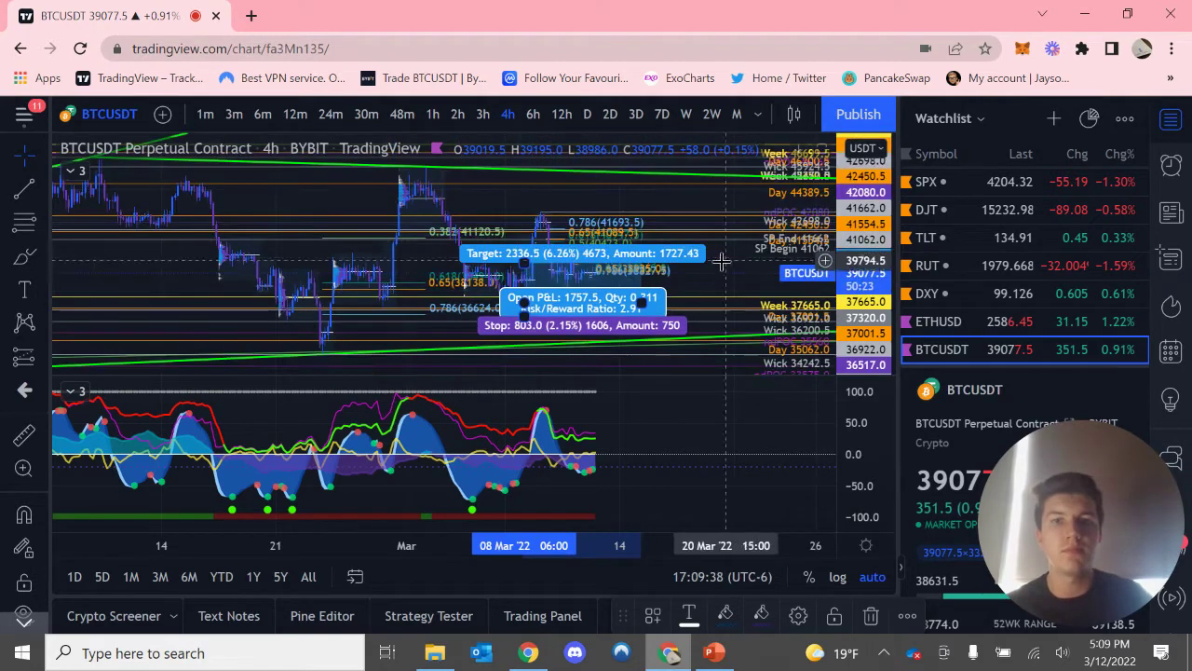
- Stretch the price scale and pan the chart to reveal the levels above the position
{"action": "left_click_drag", "start_coordinate": [868, 135], "coordinate": [874, 84]}
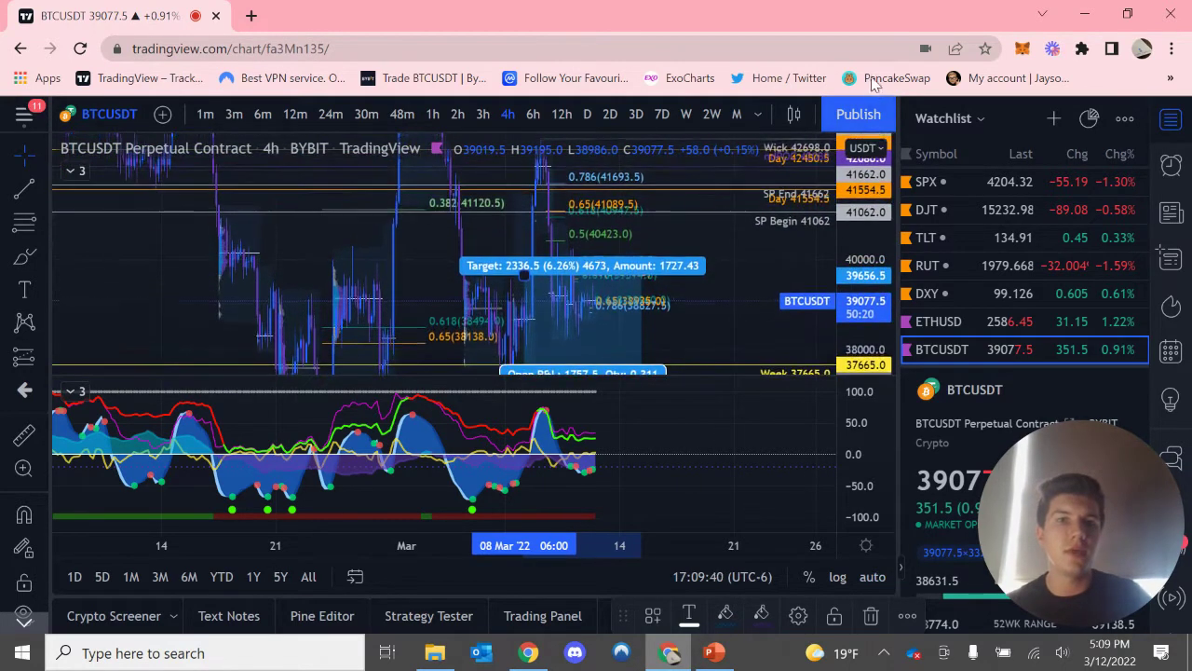
{"action": "left_click_drag", "start_coordinate": [867, 289], "coordinate": [879, 177]}
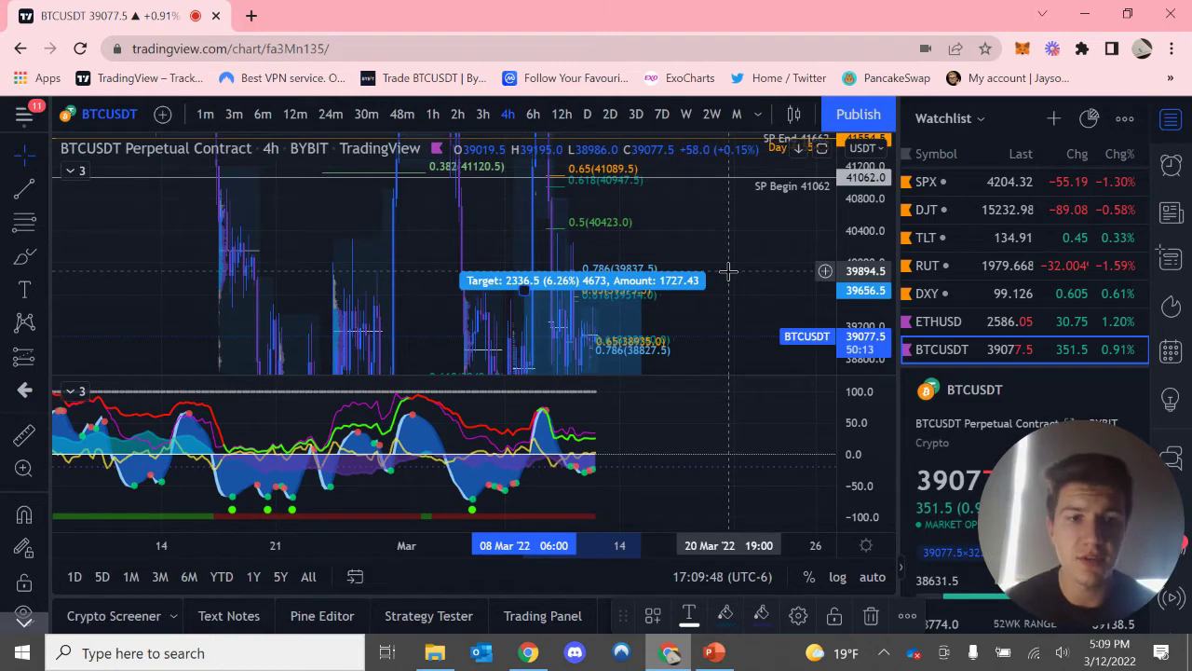
{"action": "left_click_drag", "start_coordinate": [870, 279], "coordinate": [866, 220]}
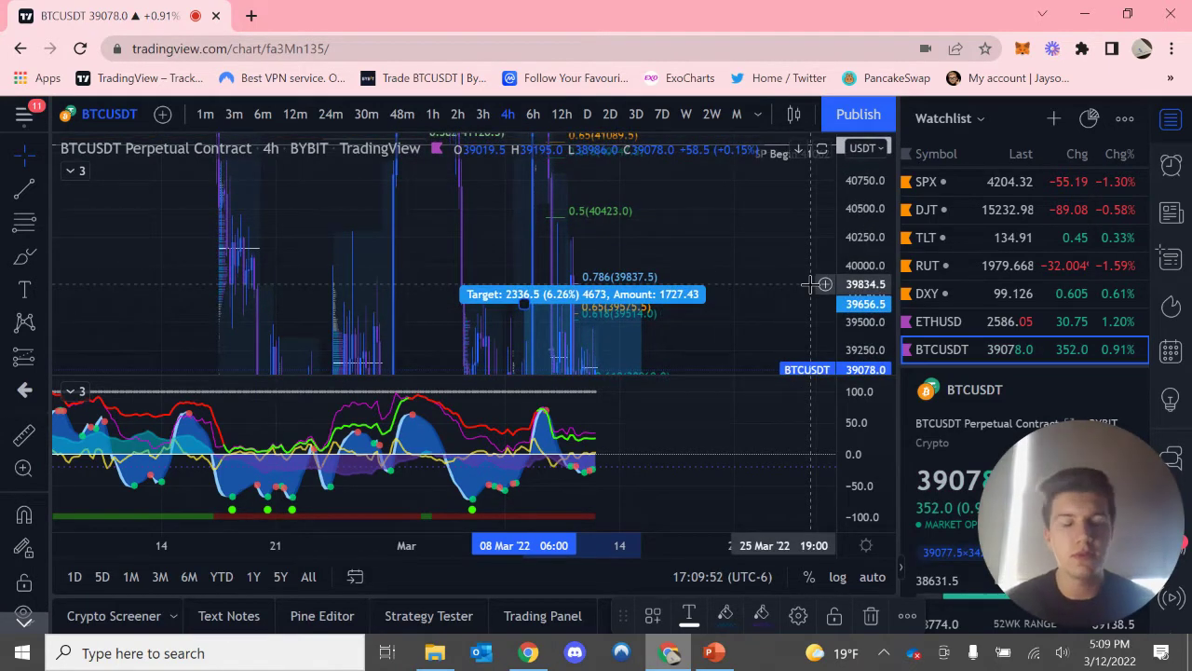
{"action": "left_click_drag", "start_coordinate": [714, 308], "coordinate": [651, 140]}
{"action": "left_click_drag", "start_coordinate": [639, 258], "coordinate": [634, 182]}
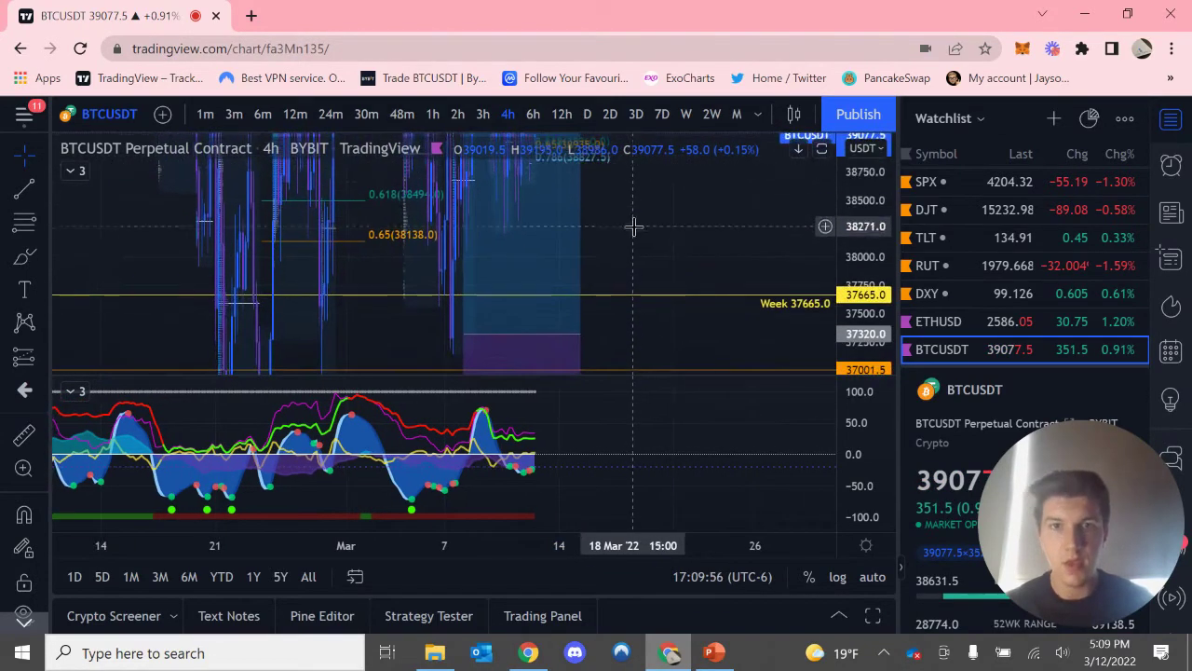
{"action": "left_click_drag", "start_coordinate": [871, 280], "coordinate": [873, 324]}
- Move the long position's target to the next resistance at 3714.5 (9.95%), reward/risk about 4.6
{"action": "left_click", "coordinate": [490, 217]}
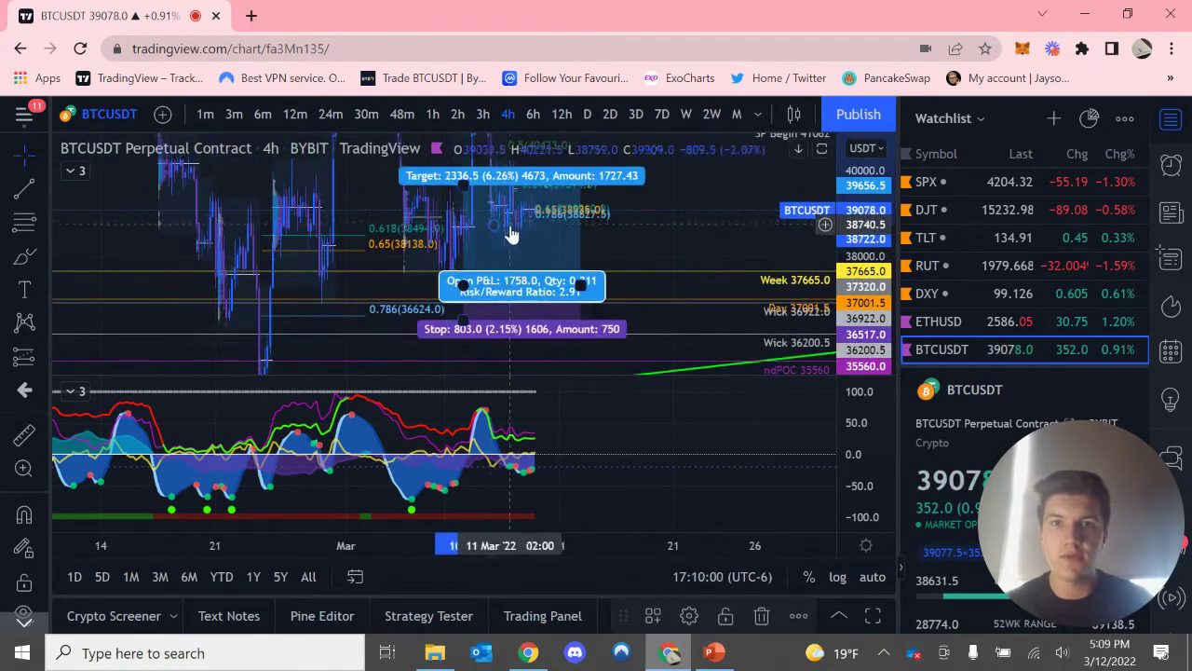
{"action": "mouse_move", "coordinate": [463, 183]}
{"action": "left_mouse_down"}
{"action": "mouse_move", "coordinate": [472, 211]}
{"action": "mouse_move", "coordinate": [473, 184]}
{"action": "mouse_move", "coordinate": [484, 277]}
{"action": "mouse_move", "coordinate": [491, 225]}
{"action": "mouse_move", "coordinate": [525, 171]}
{"action": "left_mouse_up"}
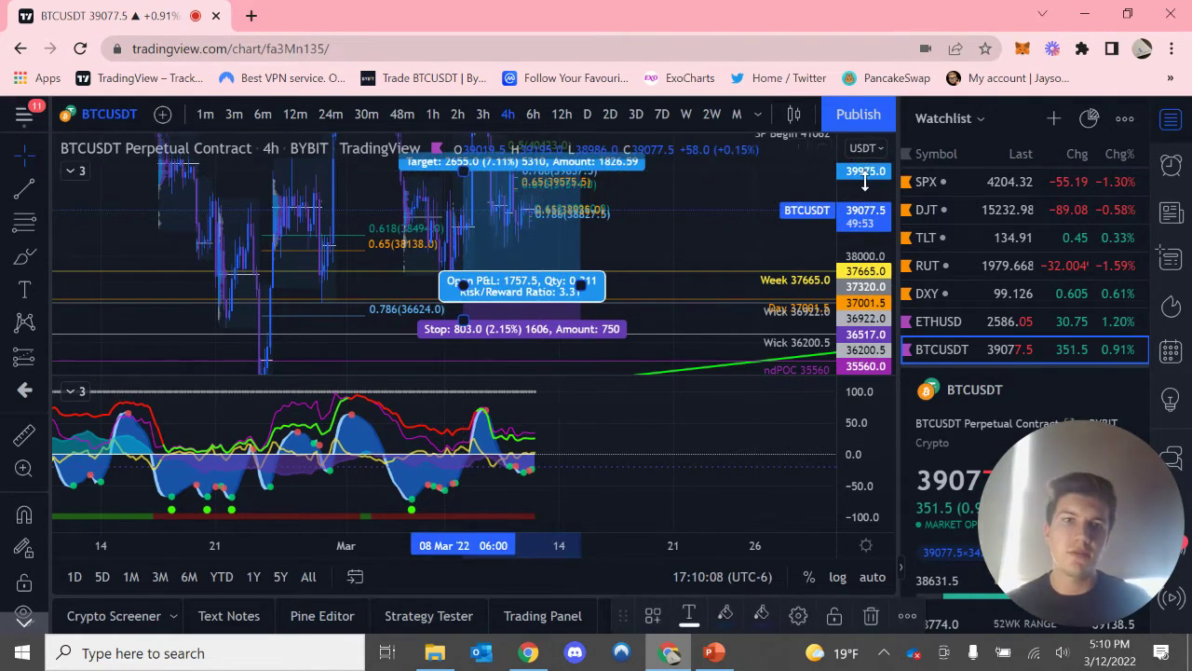
{"action": "left_click_drag", "start_coordinate": [862, 216], "coordinate": [881, 272]}
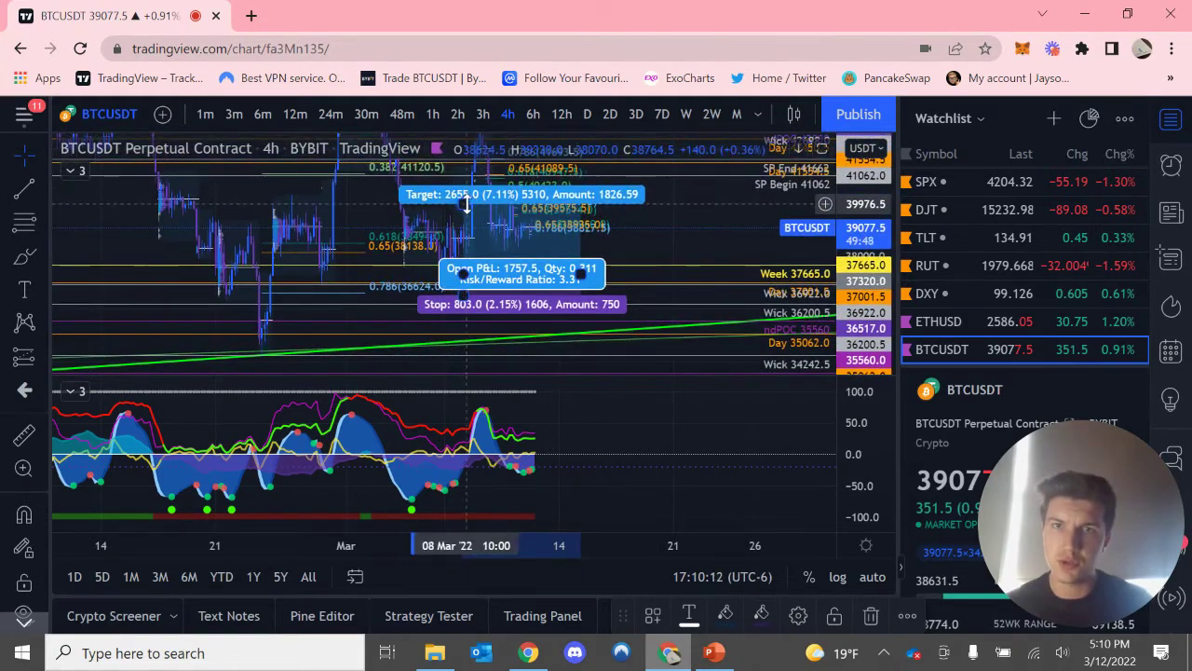
{"action": "left_click_drag", "start_coordinate": [465, 203], "coordinate": [472, 178]}
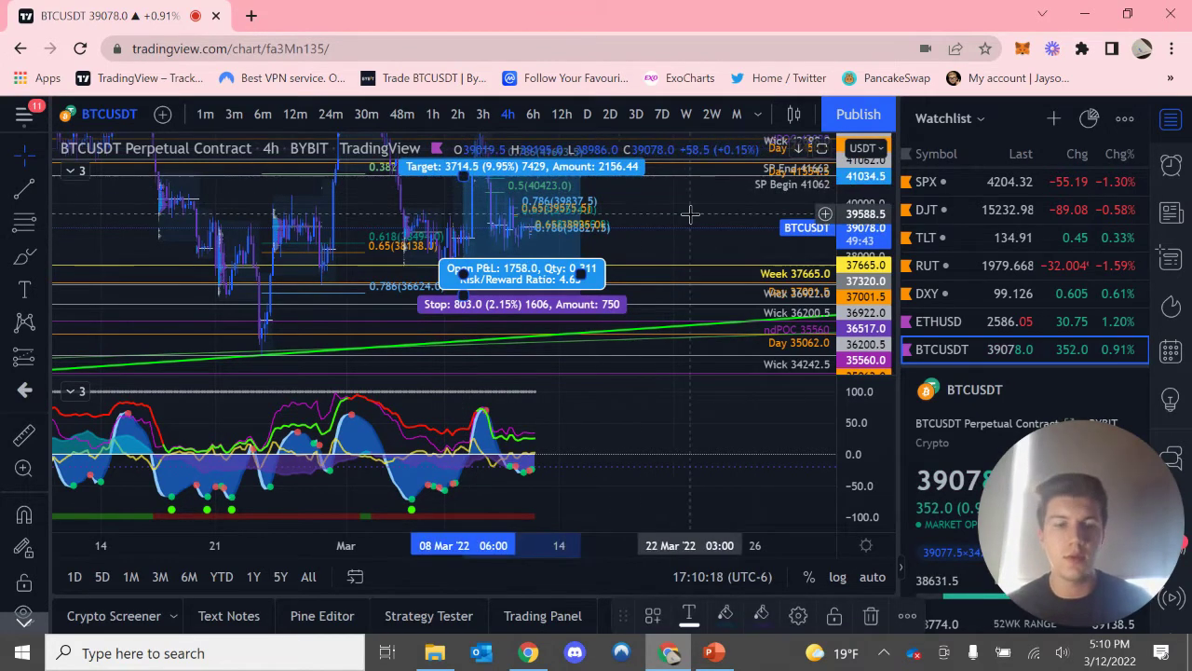
{"action": "left_click_drag", "start_coordinate": [880, 268], "coordinate": [876, 233]}
{"action": "left_click_drag", "start_coordinate": [653, 234], "coordinate": [628, 285]}
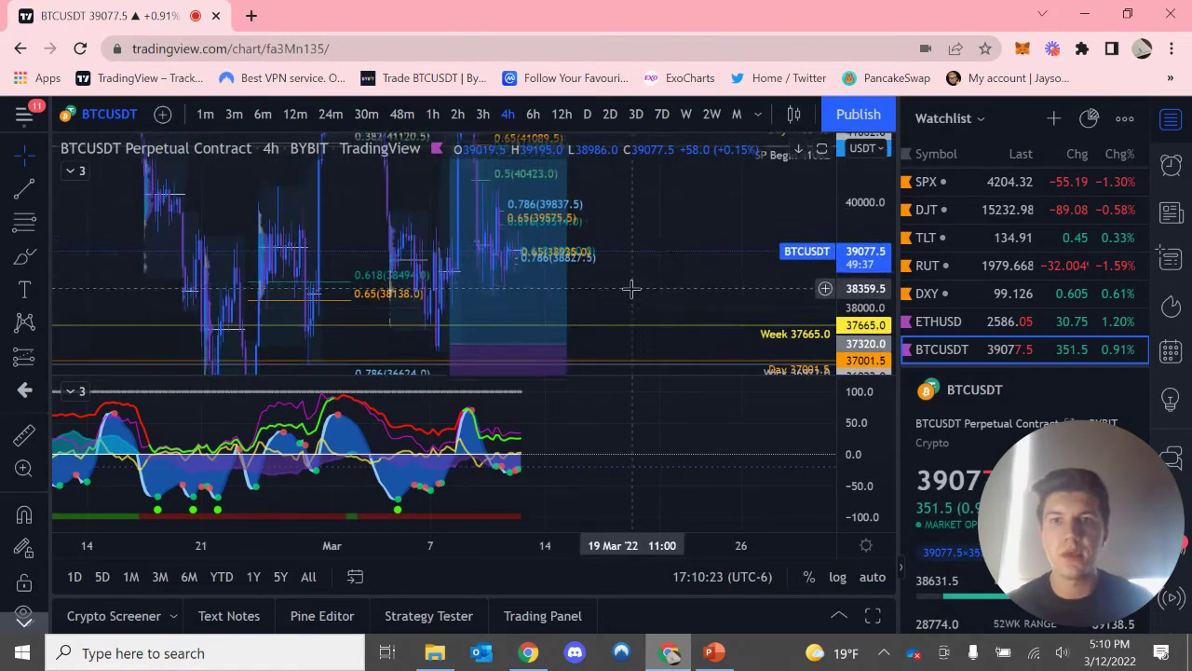
{"action": "left_click", "coordinate": [515, 273]}
{"action": "left_click", "coordinate": [494, 318]}
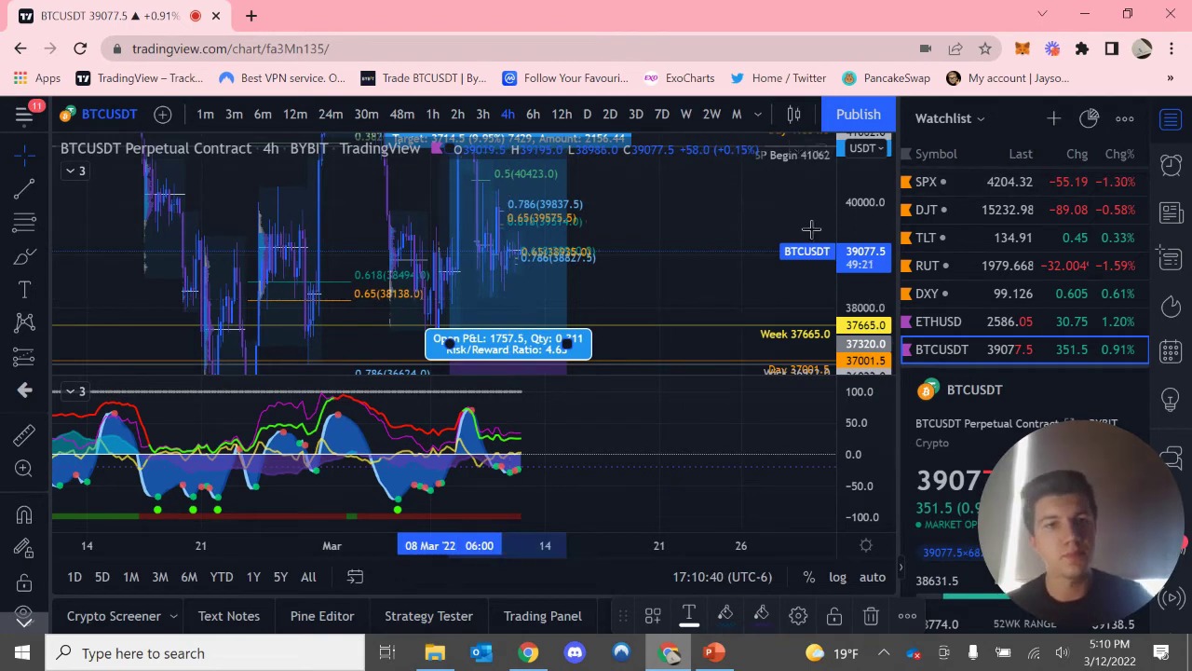
- Measure the price distance from near the entry level with the ruler
{"action": "left_click", "coordinate": [641, 280]}
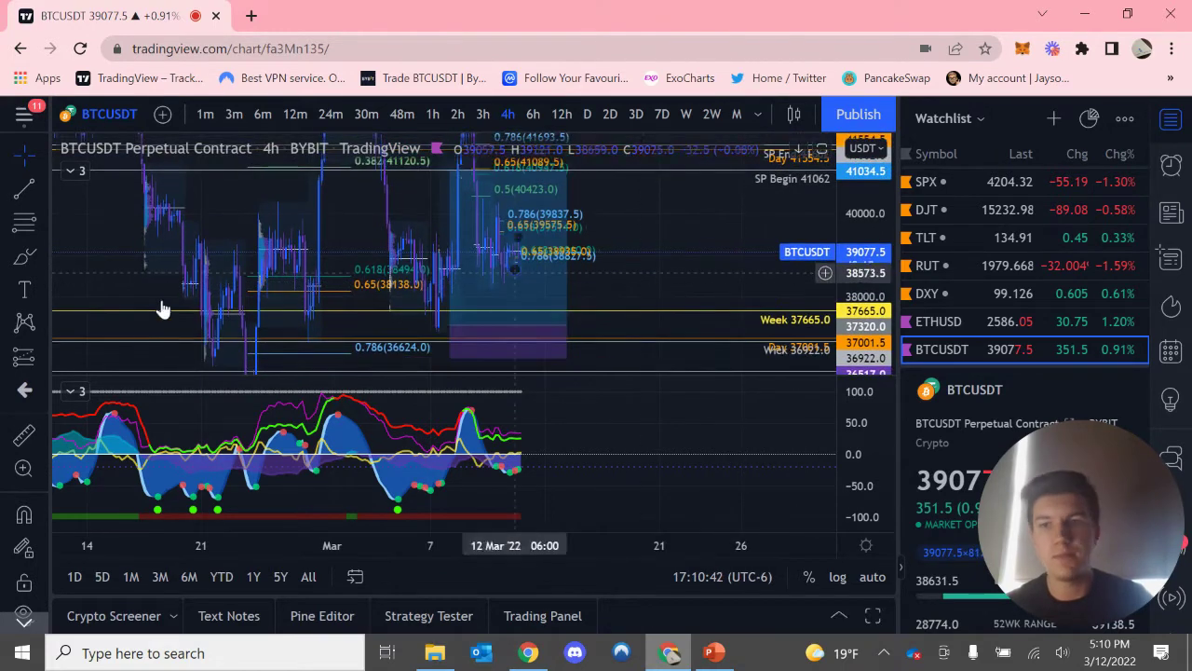
{"action": "left_click", "coordinate": [24, 434]}
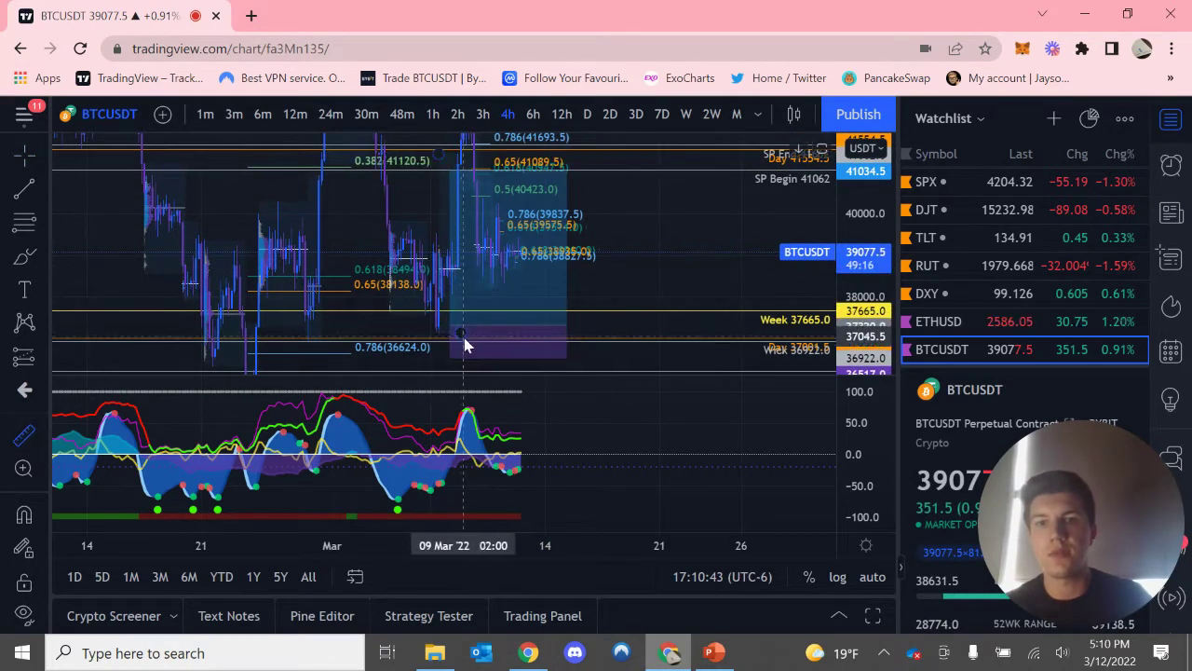
{"action": "left_click", "coordinate": [464, 322]}
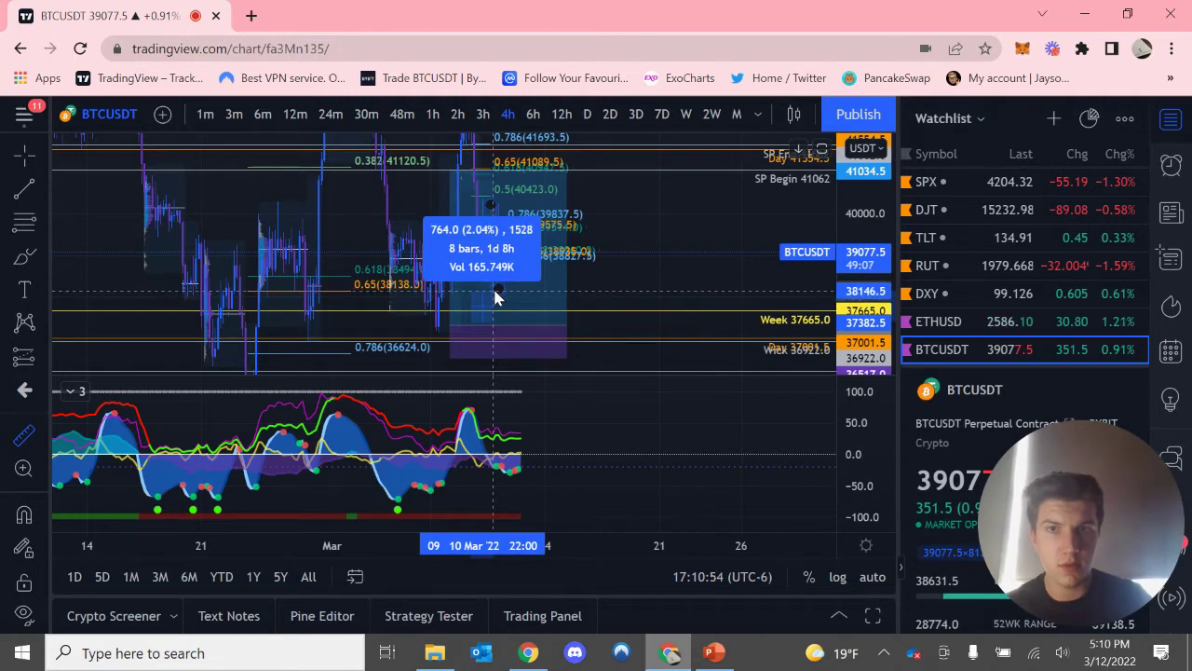
- Raise the long position's stop loss to the entry price, 0.5 (0.00%) away
{"action": "key", "text": "Escape"}
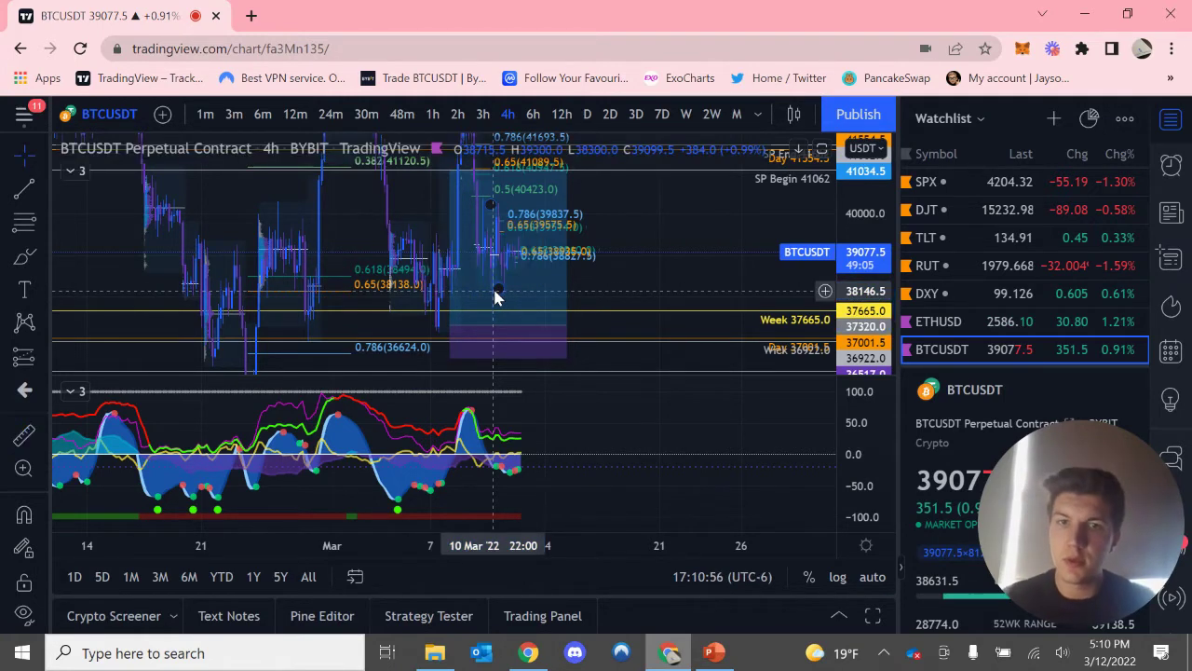
{"action": "left_click", "coordinate": [495, 296]}
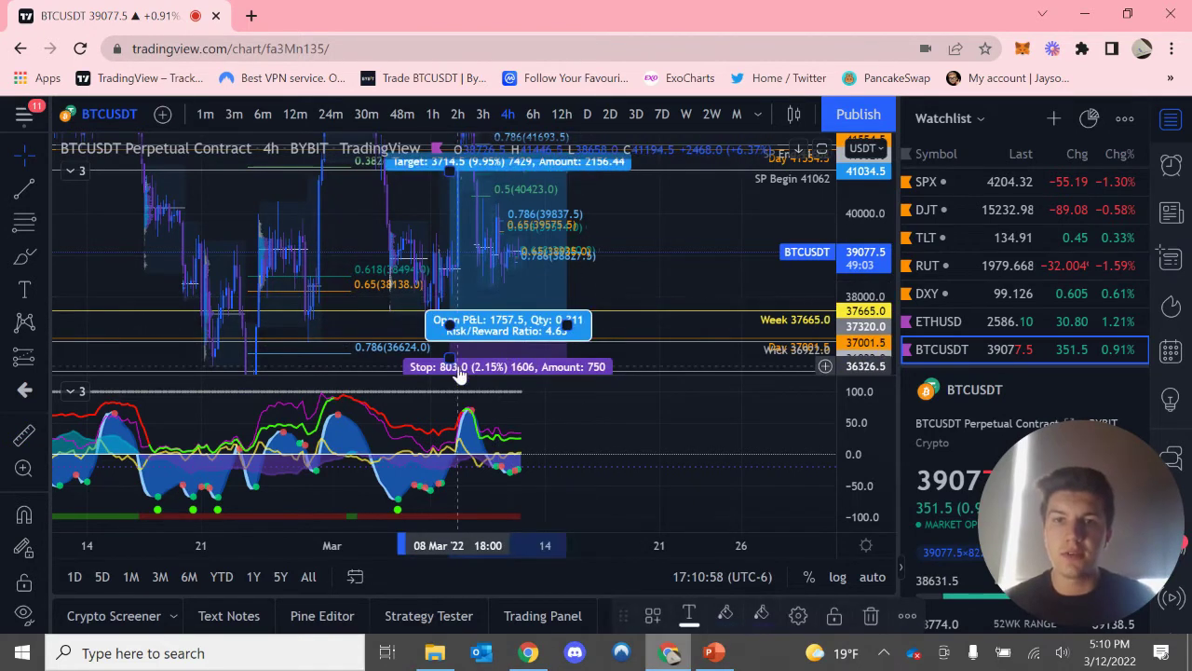
{"action": "left_click_drag", "start_coordinate": [452, 354], "coordinate": [454, 323]}
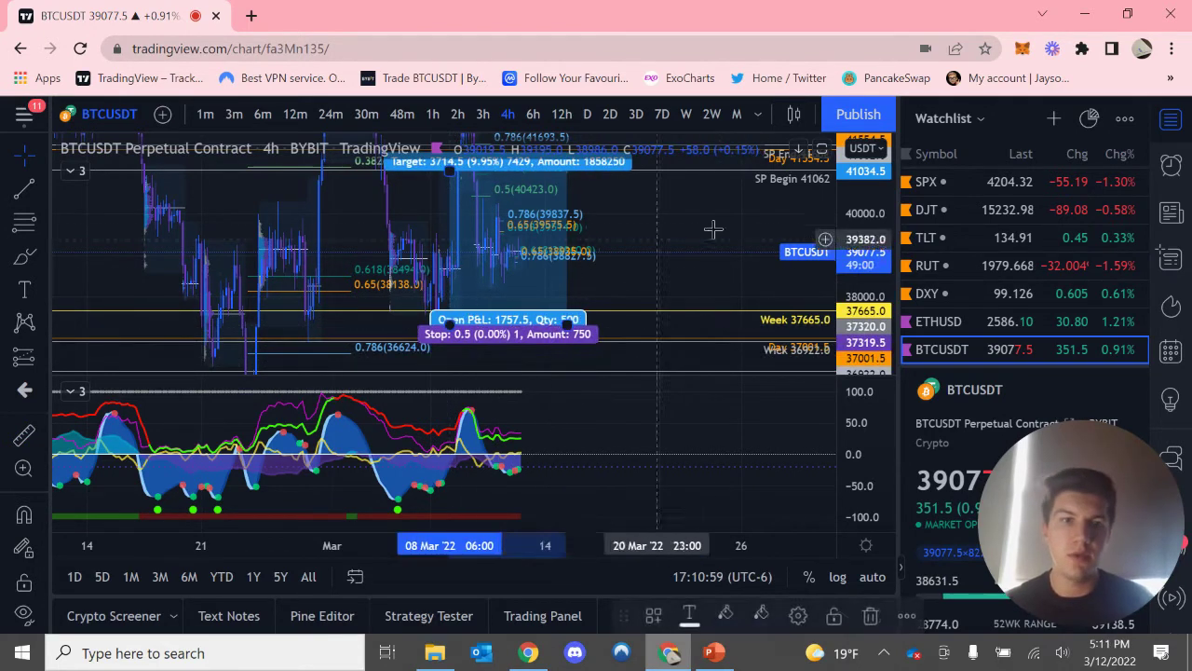
- Auto-fit the price scale and delete the Long Position drawing from the chart
{"action": "left_click", "coordinate": [665, 206]}
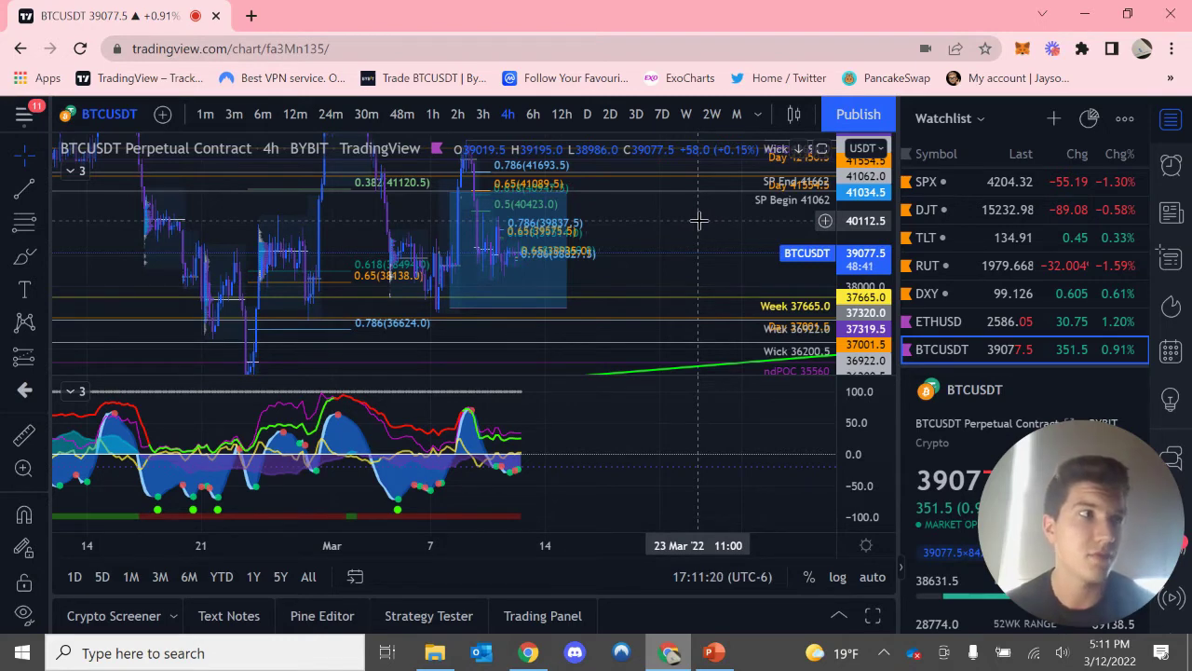
{"action": "double_click", "coordinate": [857, 261]}
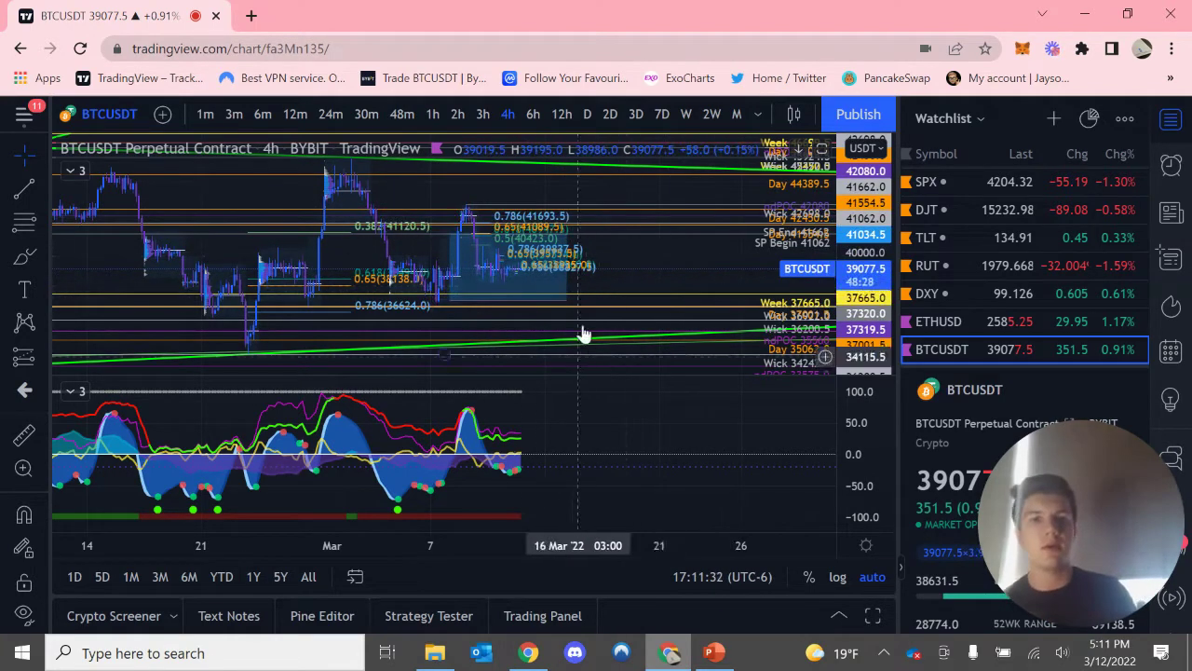
{"action": "left_click", "coordinate": [545, 279]}
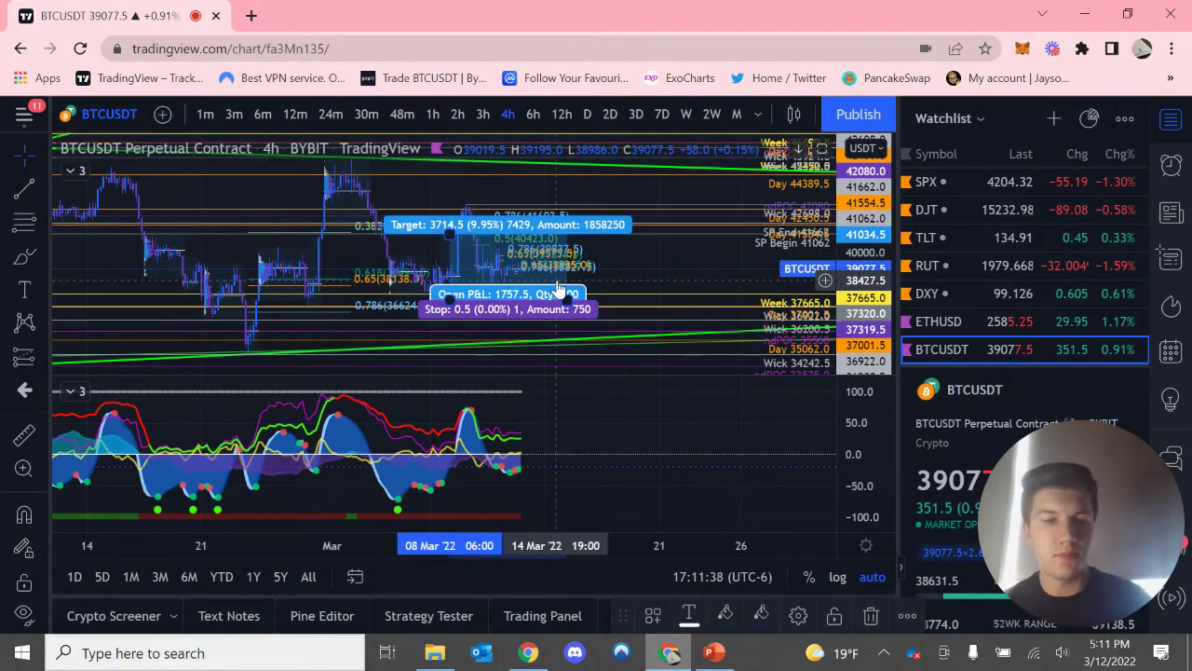
{"action": "key", "text": "Delete"}
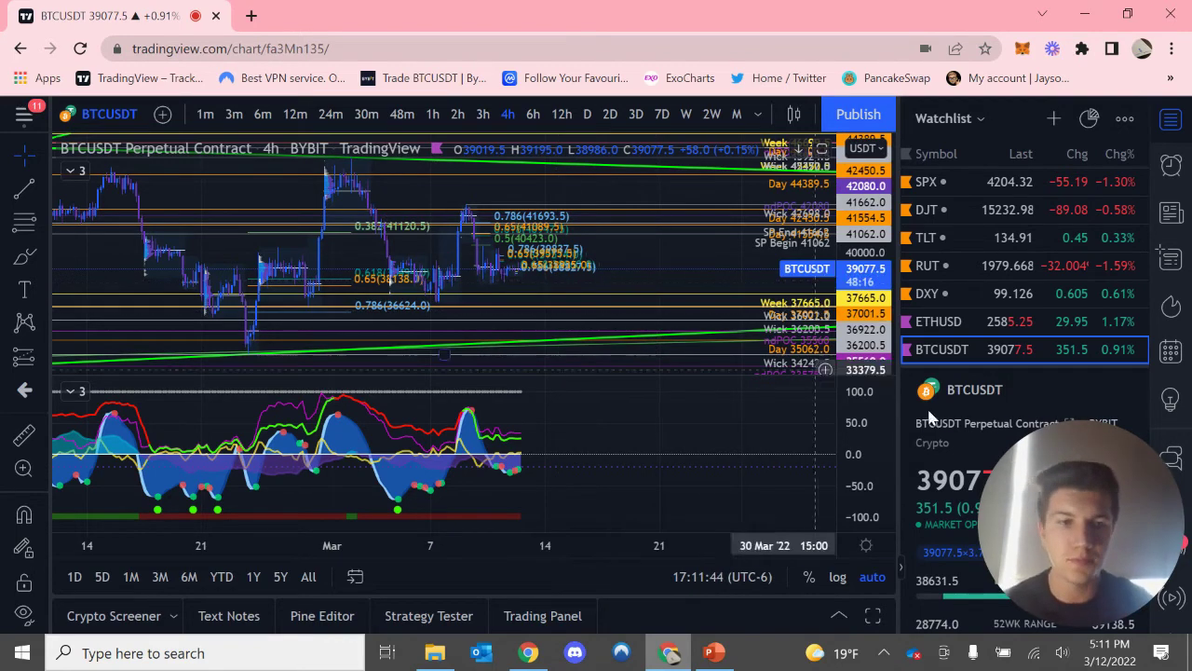
{"action": "left_click_drag", "start_coordinate": [1065, 501], "coordinate": [94, 505]}
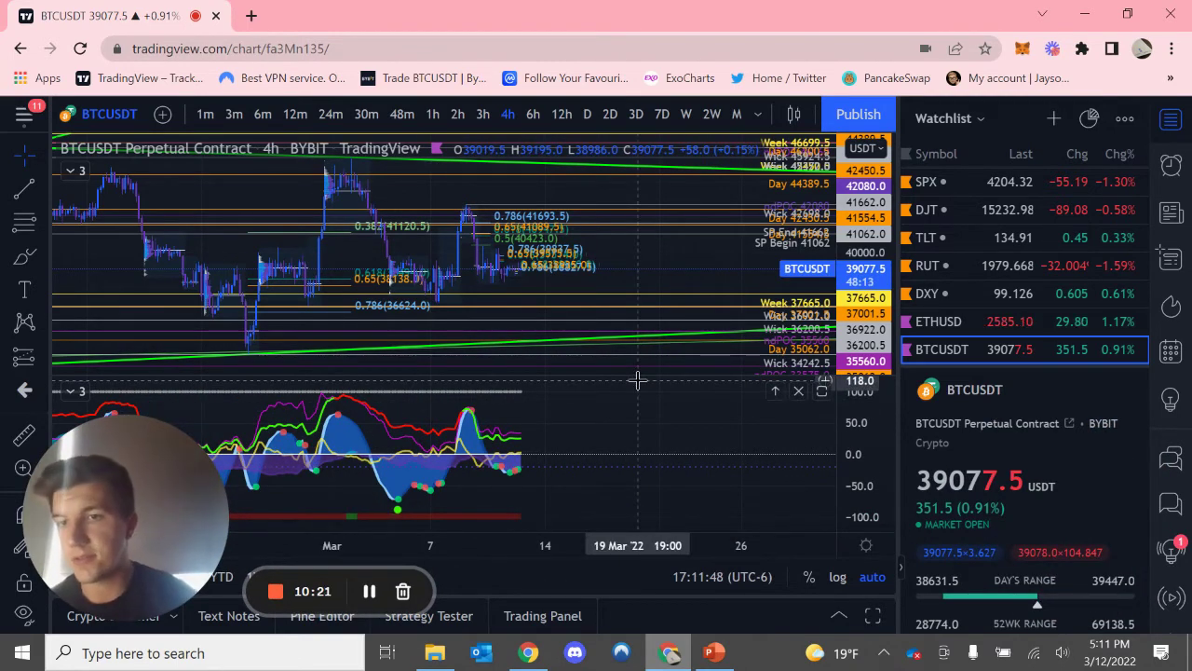